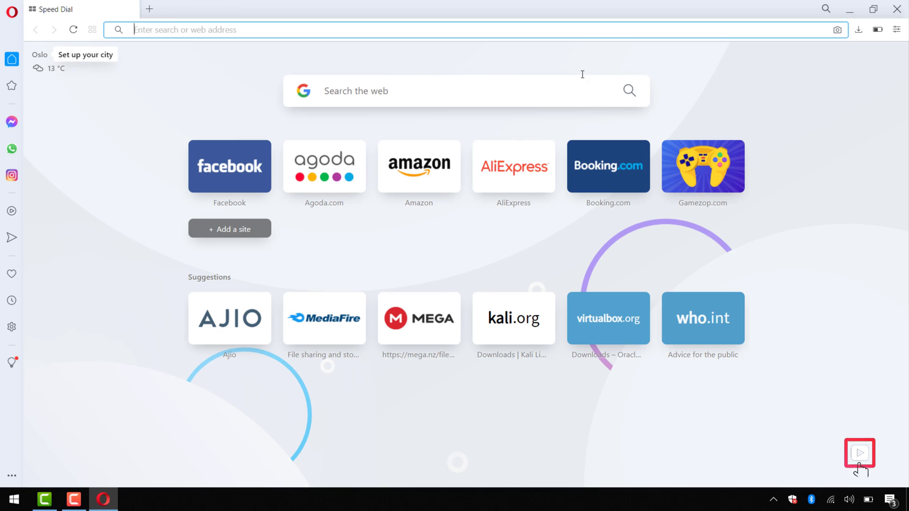
# Copy the MEGA link from the win11 text file on the desktop and open it in the Opera browser
pyautogui.click(851, 8)
pyautogui.doubleClick(66, 21)
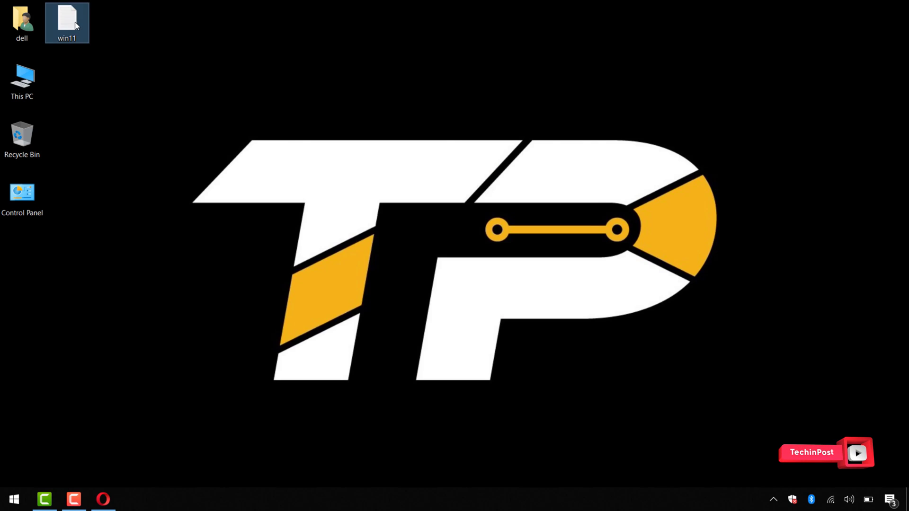
pyautogui.hotkey('ctrl', 'a')
pyautogui.hotkey('ctrl', 'c')
pyautogui.click(103, 500)
pyautogui.hotkey('ctrl', 'v')
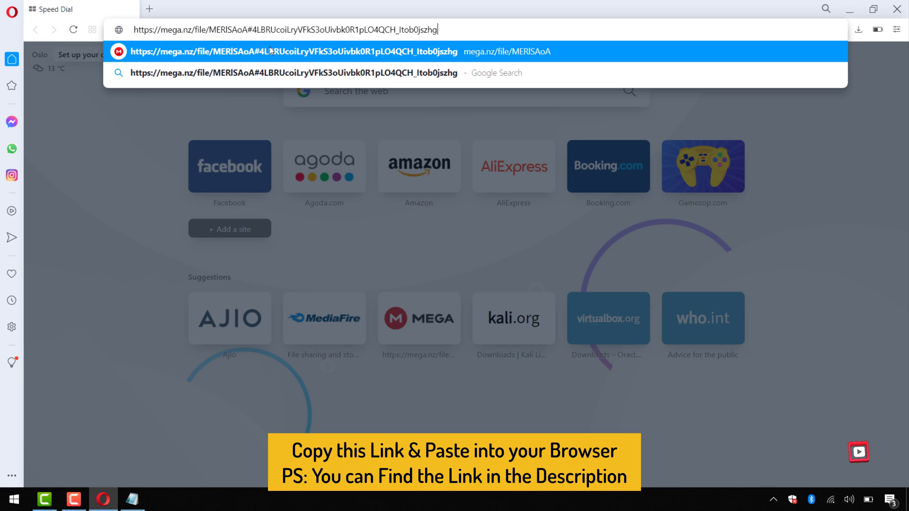
pyautogui.press('Return')
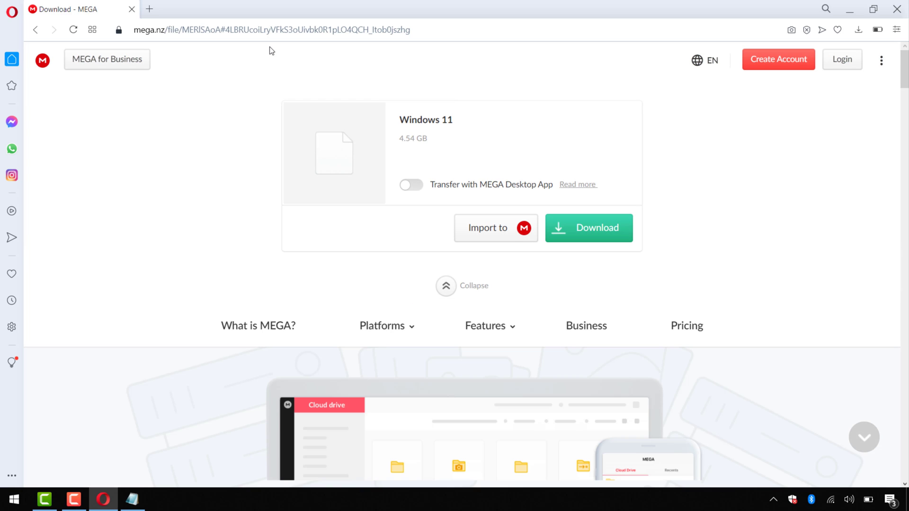
# Start downloading the Windows 11 file, allow mega.nz to store files on the device, and pause the transfer
pyautogui.click(599, 233)
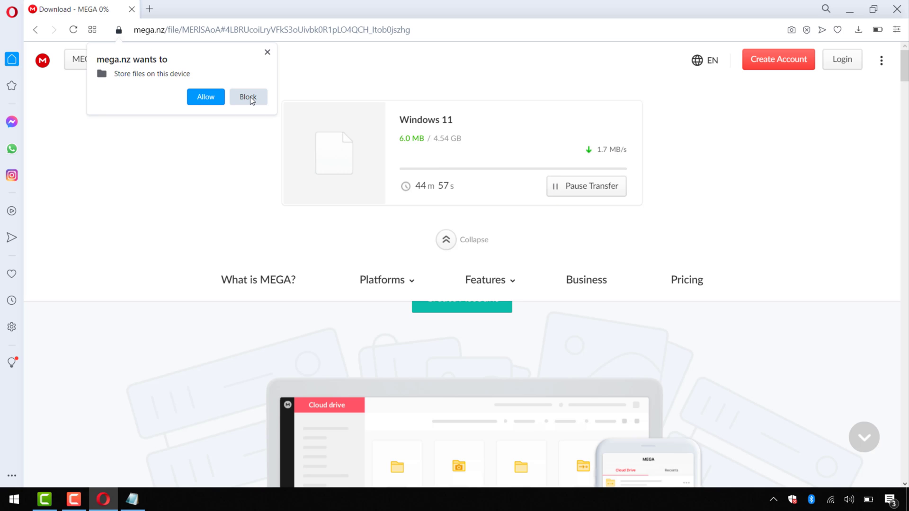
pyautogui.click(215, 101)
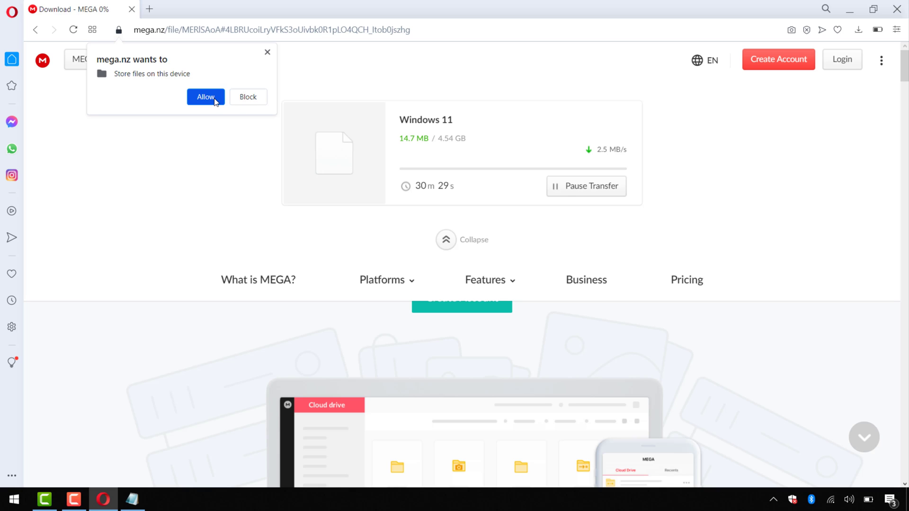
pyautogui.click(569, 192)
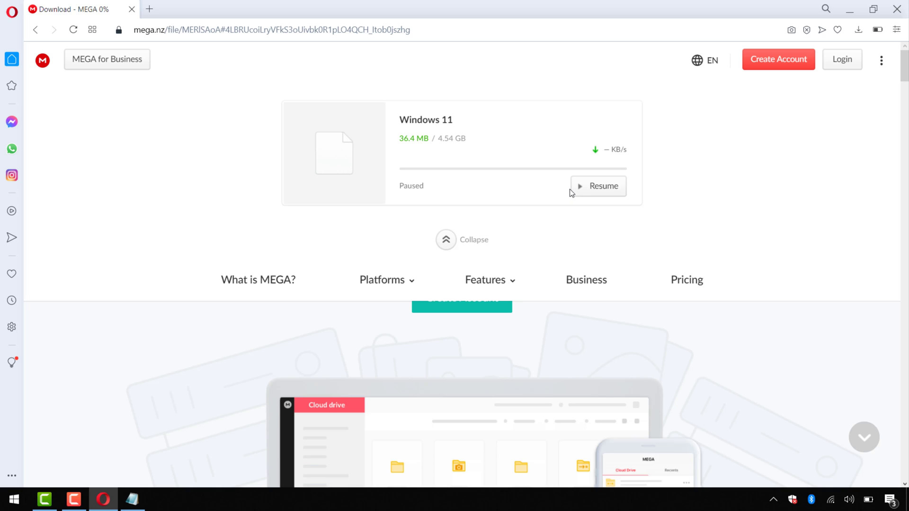
# Put away the browser and the link note, and check the Downloads folder for the Windows 11 Pro disc image
pyautogui.click(851, 8)
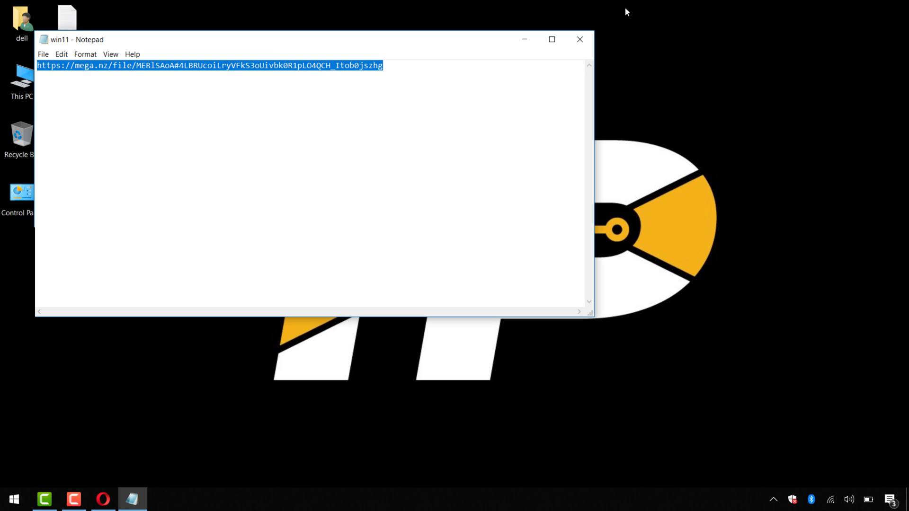
pyautogui.click(587, 38)
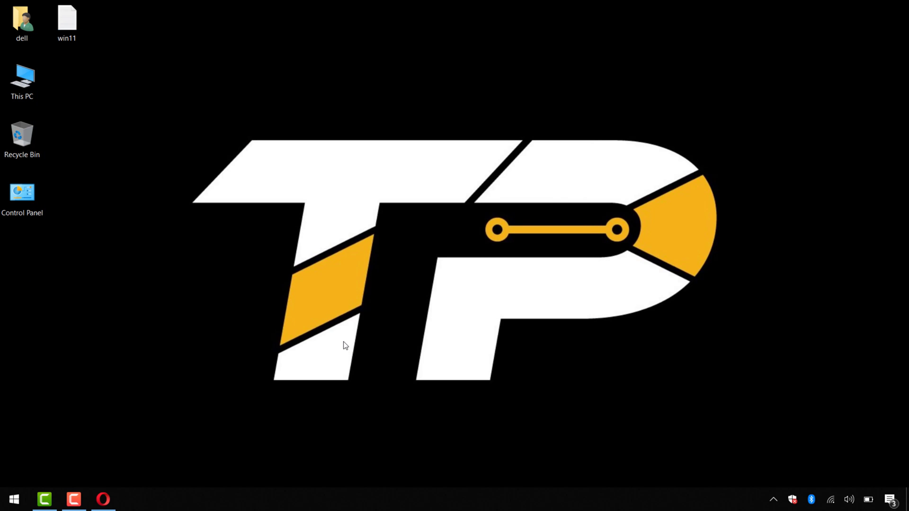
pyautogui.doubleClick(22, 80)
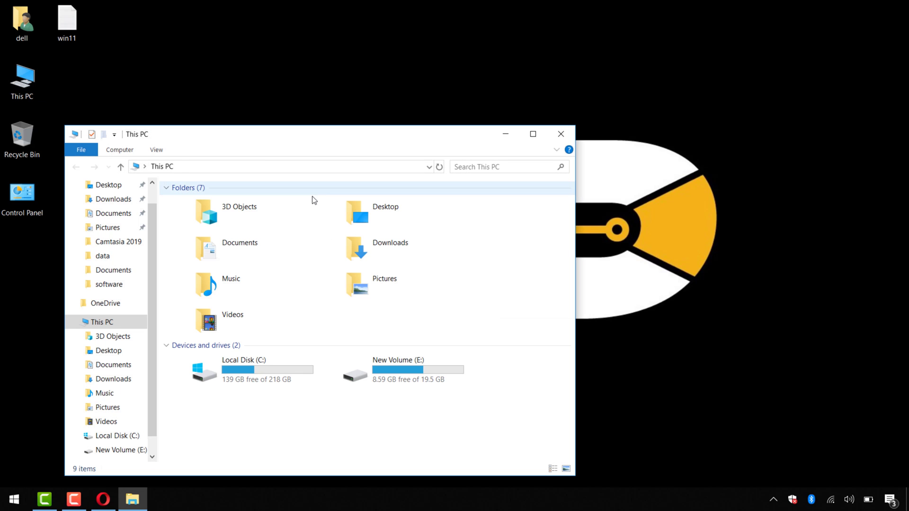
pyautogui.click(119, 199)
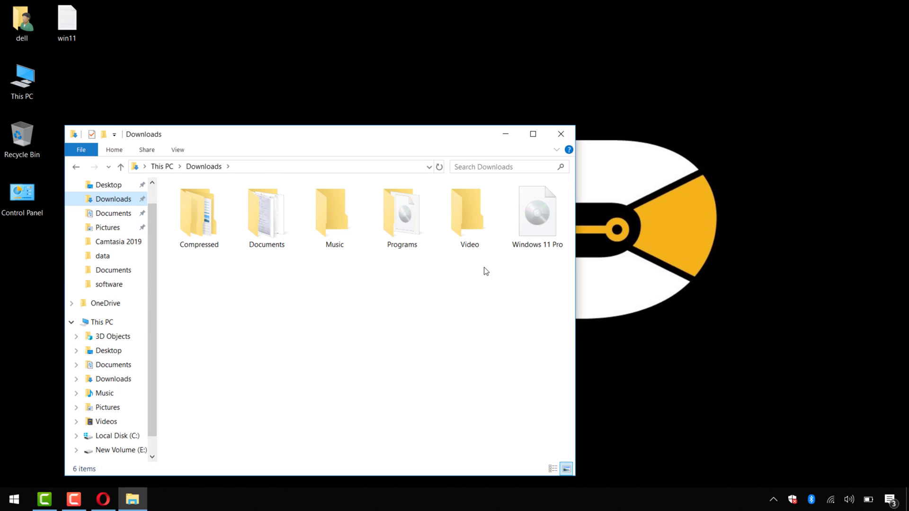
pyautogui.click(562, 134)
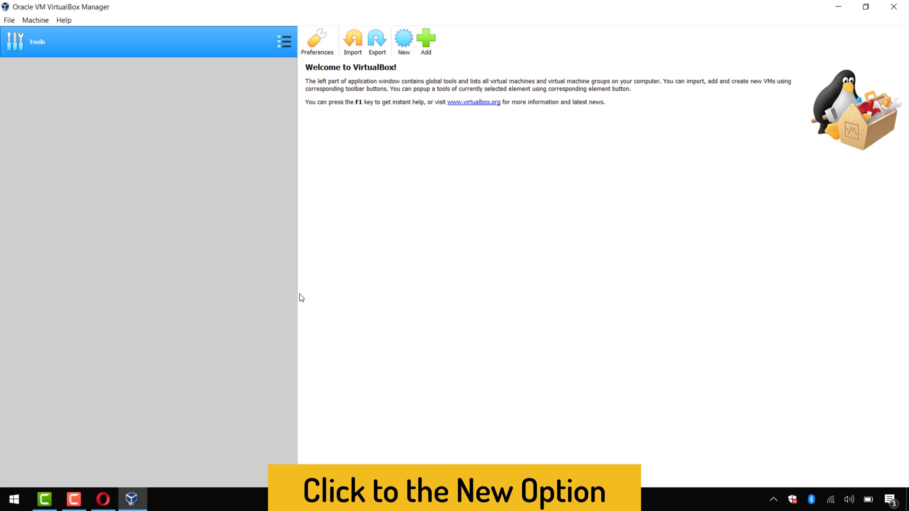
# Start a new virtual machine named "windwos 11" with the version Other Windows (64-bit)
pyautogui.click(404, 41)
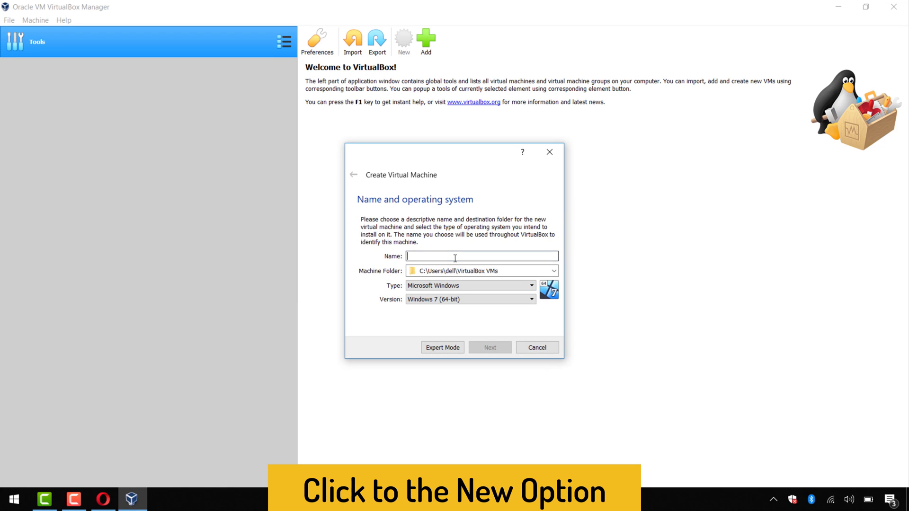
pyautogui.write('windwos 11')
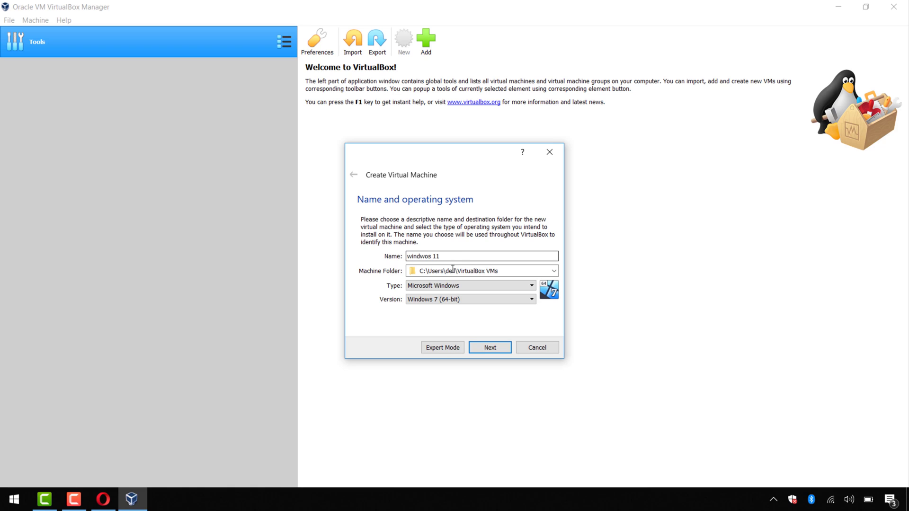
pyautogui.click(461, 299)
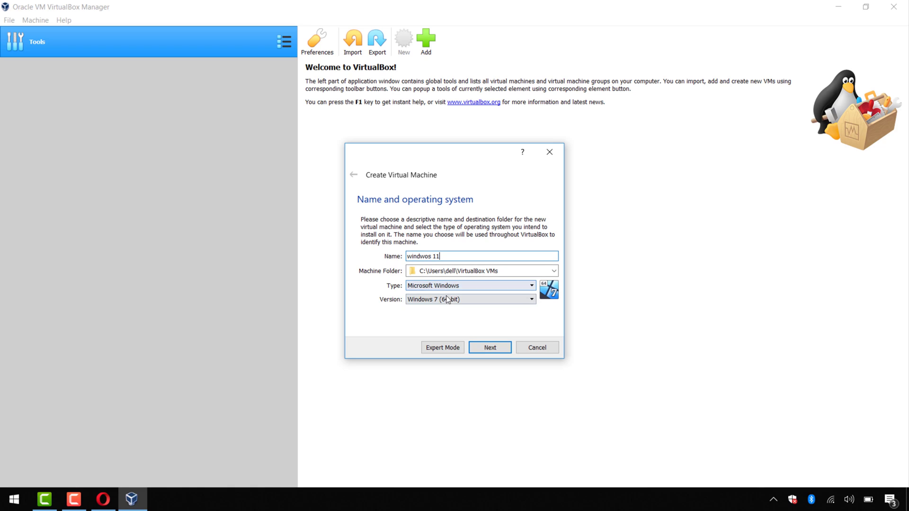
pyautogui.scroll(-3, 462, 360)
pyautogui.scroll(-1, 462, 365)
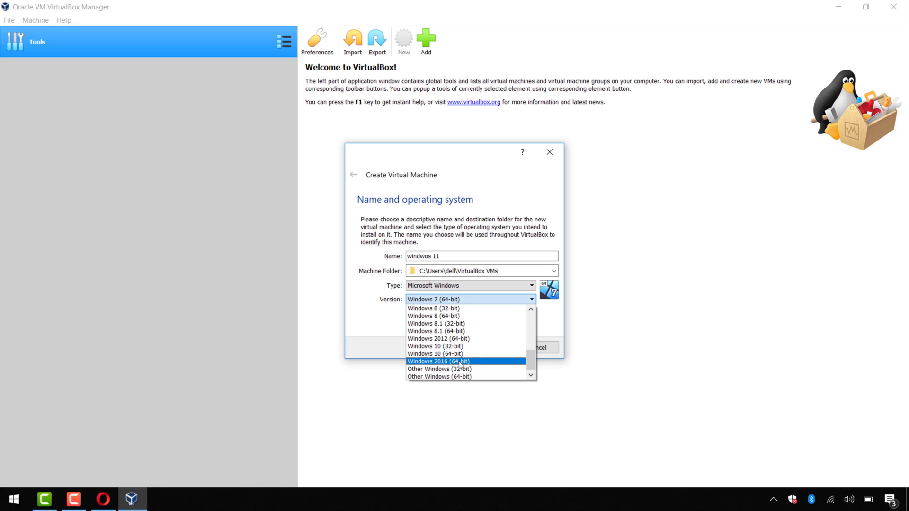
pyautogui.click(462, 378)
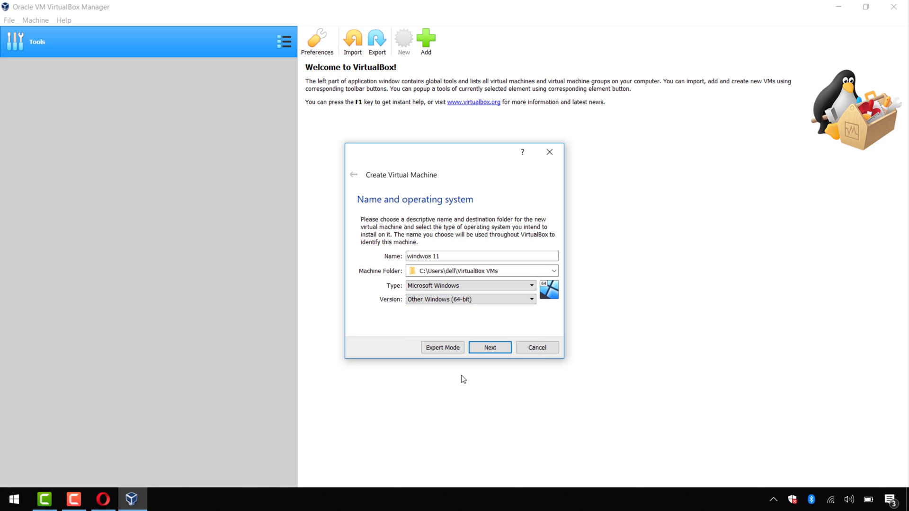
pyautogui.click(491, 348)
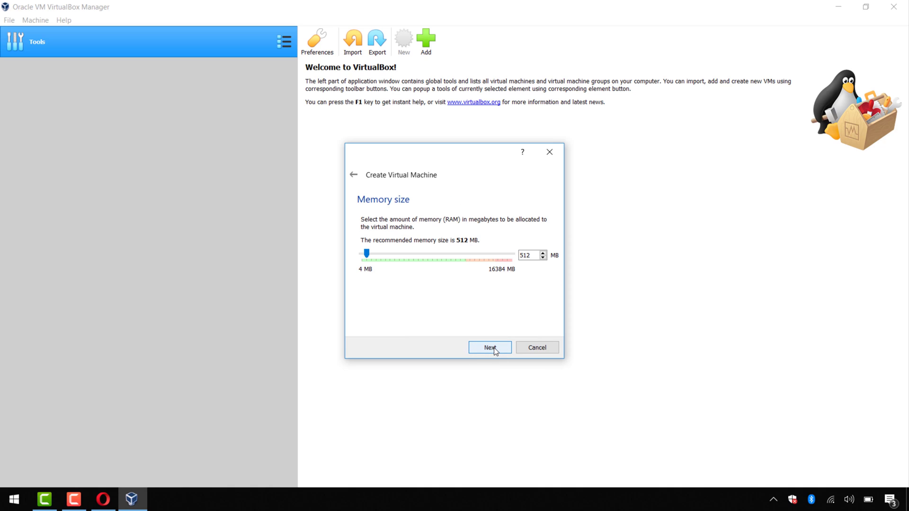
# Allocate 4096 MB of memory to the virtual machine and choose to create a virtual hard disk now
pyautogui.moveTo(368, 254); pyautogui.dragTo(400, 255)
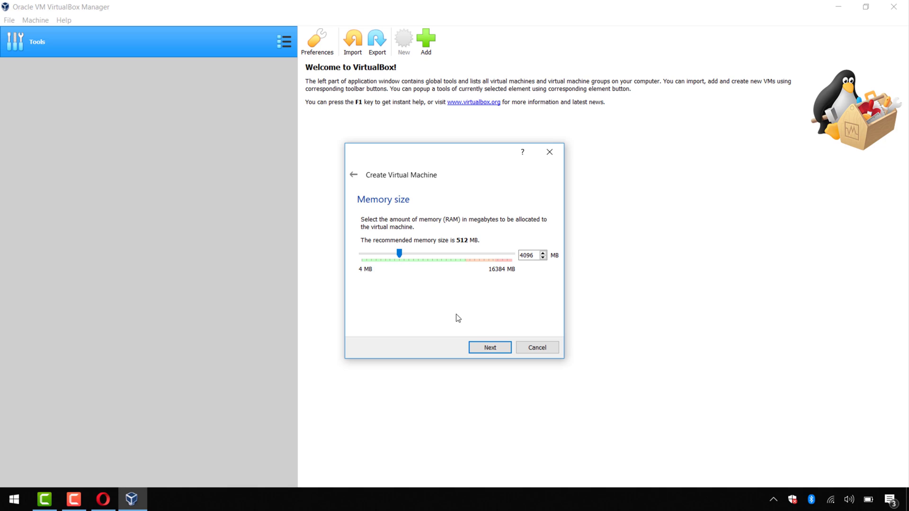
pyautogui.click(491, 350)
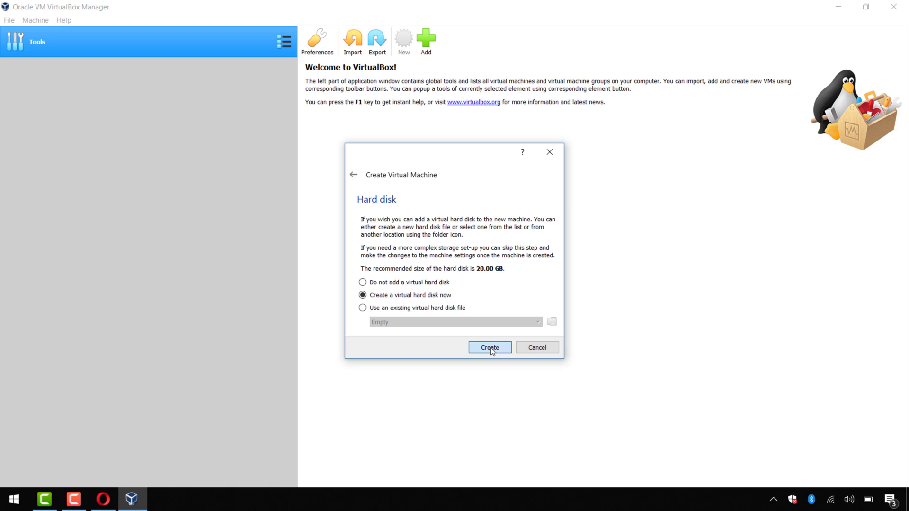
pyautogui.click(491, 349)
# Create the virtual hard disk as a fixed-size VHD (Virtual Hard Disk) of 30.41 GB
pyautogui.click(416, 246)
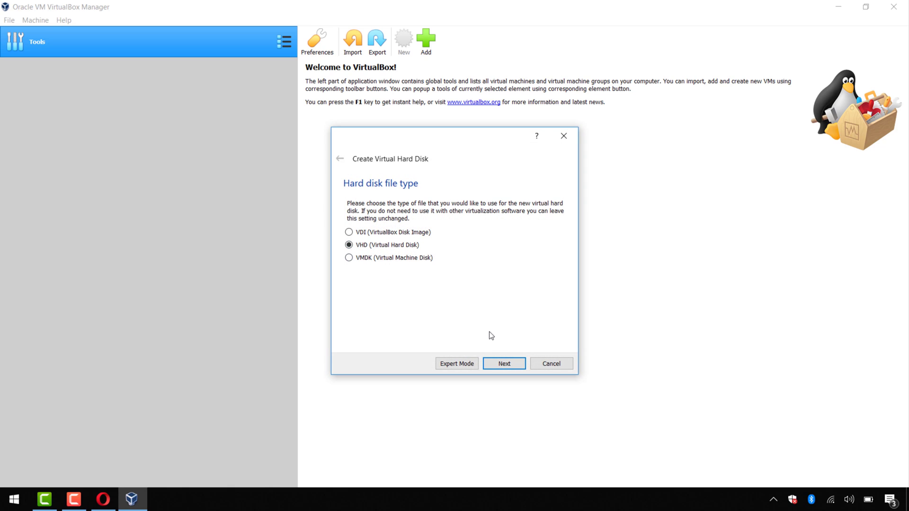
pyautogui.click(501, 362)
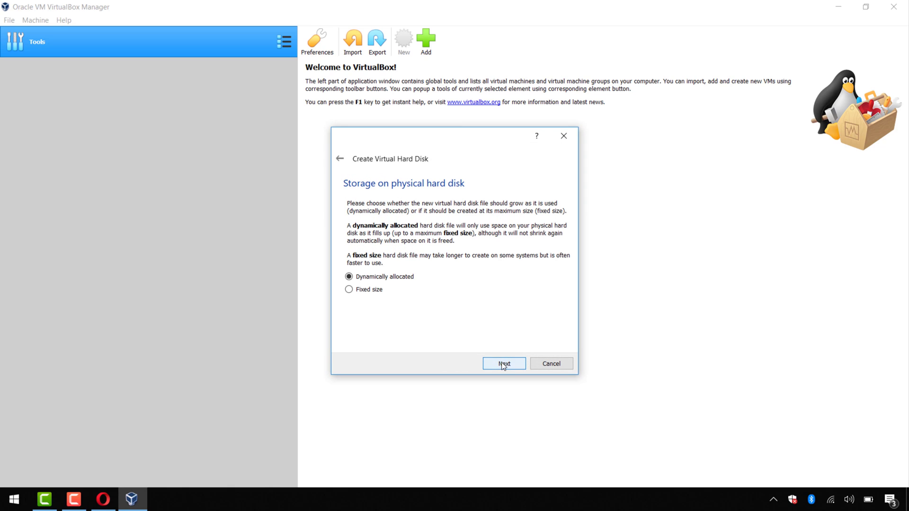
pyautogui.click(379, 290)
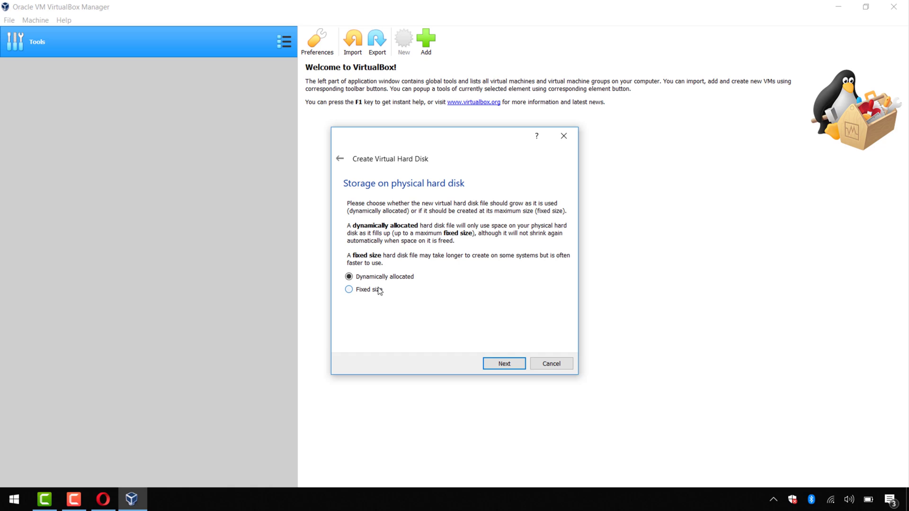
pyautogui.click(507, 366)
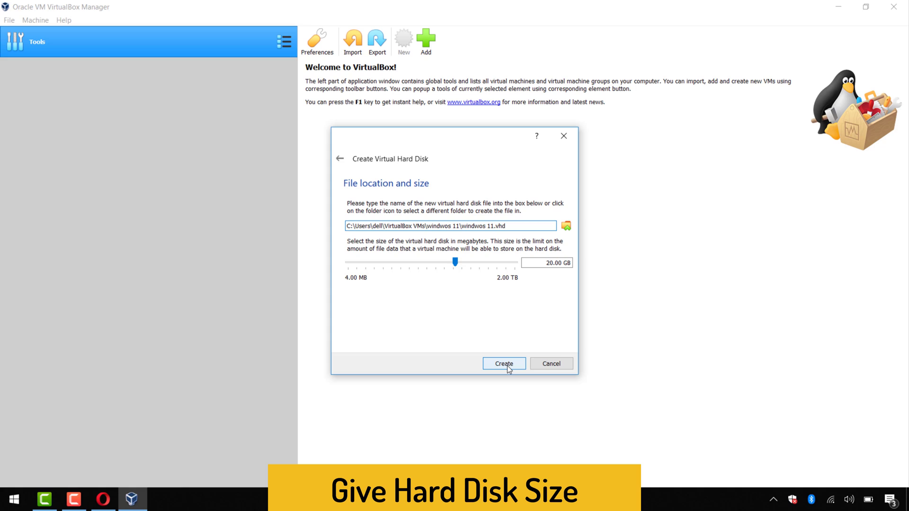
pyautogui.moveTo(458, 267); pyautogui.dragTo(465, 266)
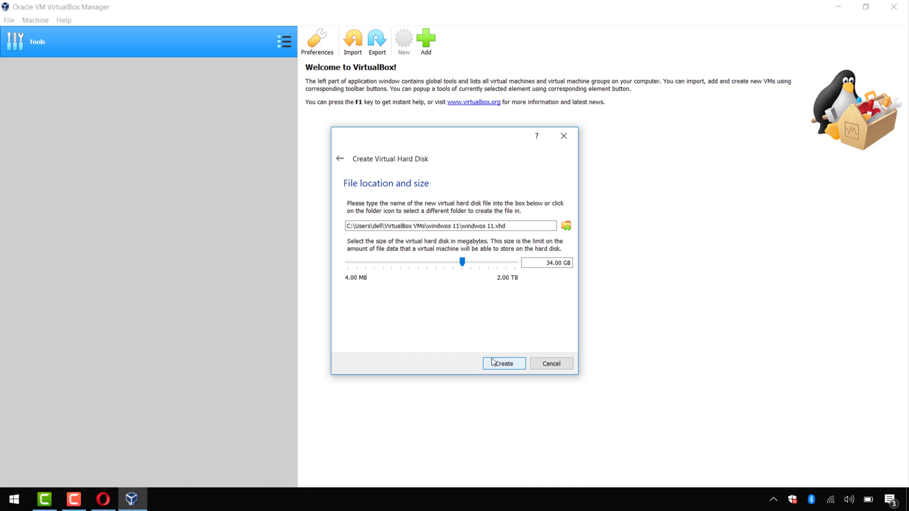
pyautogui.moveTo(460, 261); pyautogui.dragTo(462, 265)
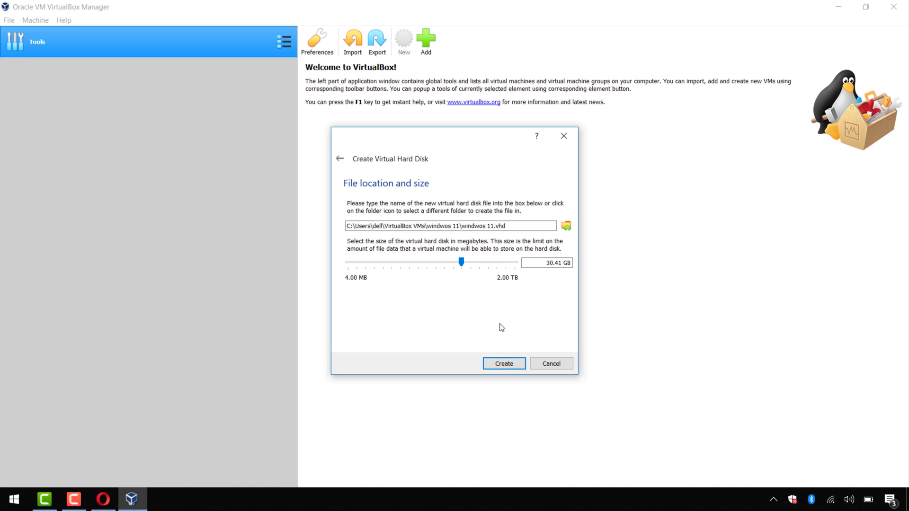
pyautogui.click(512, 367)
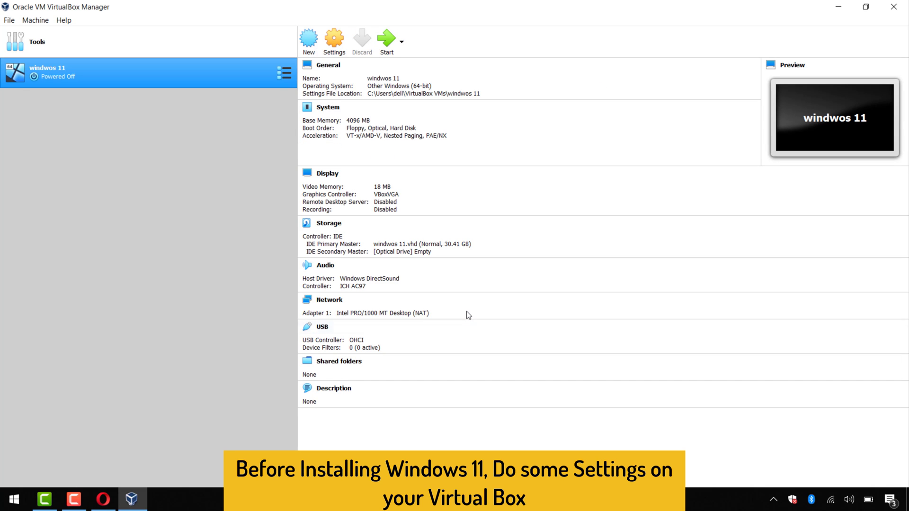
# Load the Windows 11 Pro disc image from Downloads into the windwos 11 machine's empty optical drive and save the settings
pyautogui.click(334, 42)
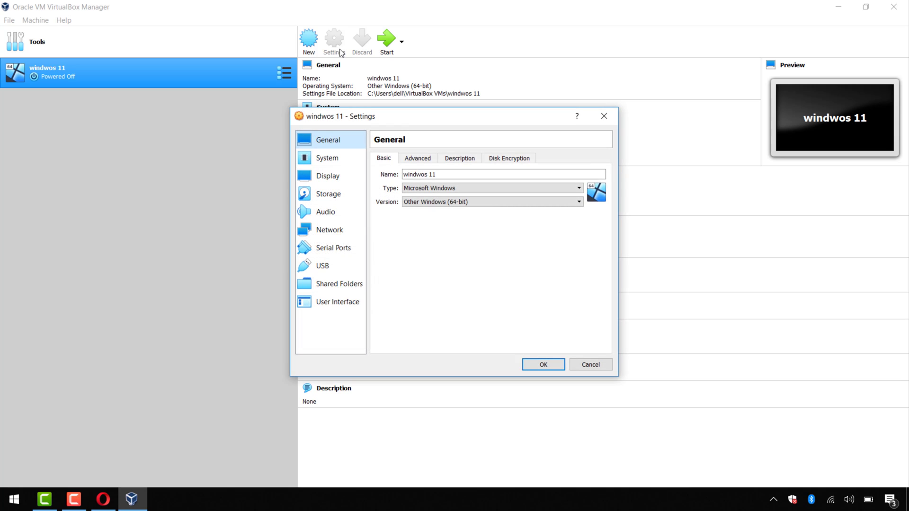
pyautogui.click(333, 197)
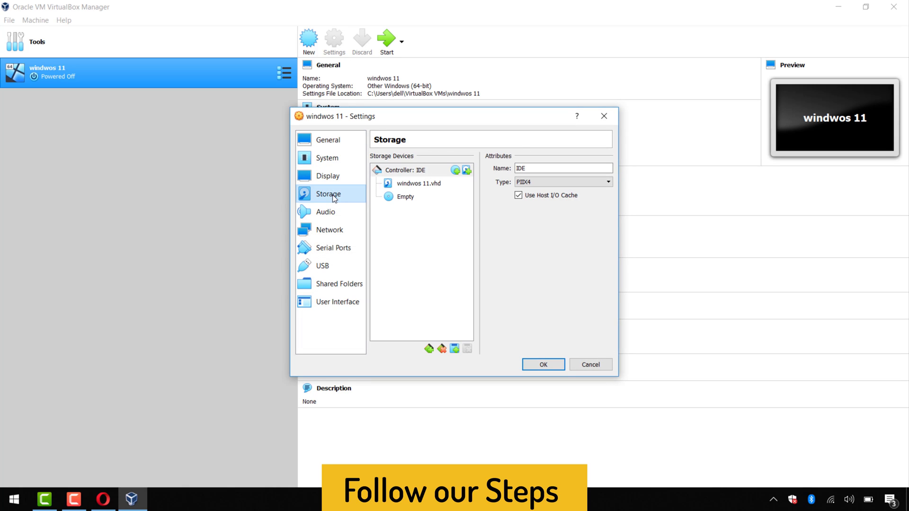
pyautogui.click(401, 198)
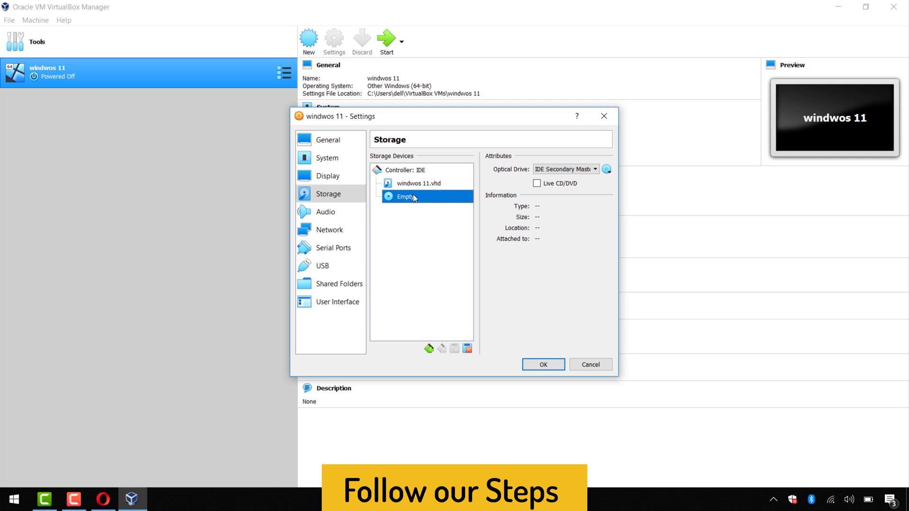
pyautogui.click(606, 170)
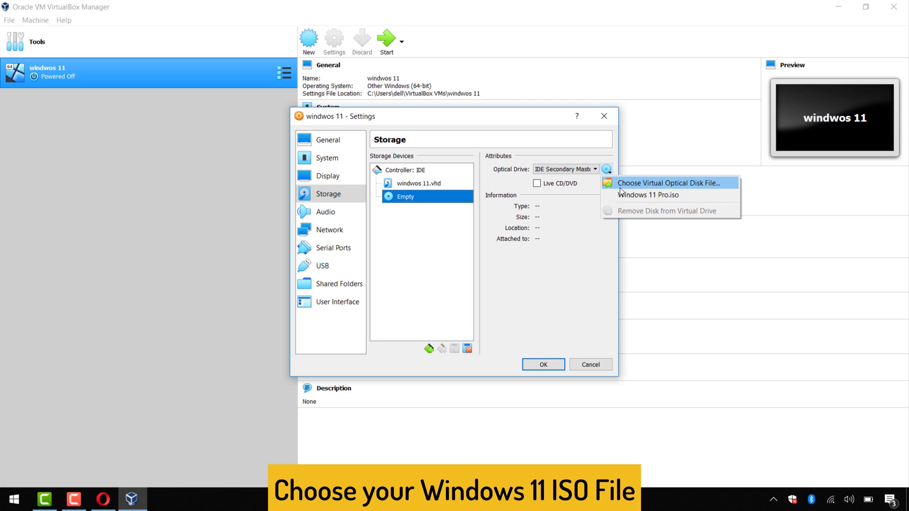
pyautogui.click(621, 185)
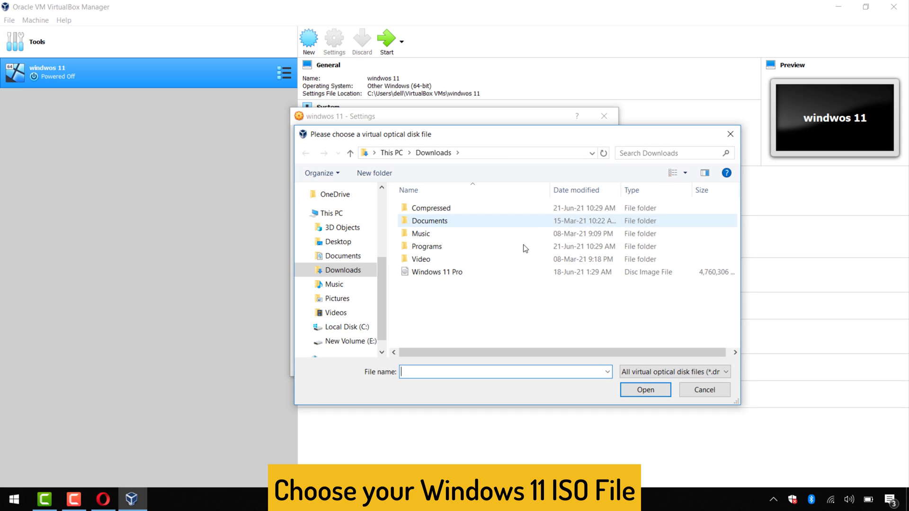
pyautogui.click(452, 276)
pyautogui.click(629, 389)
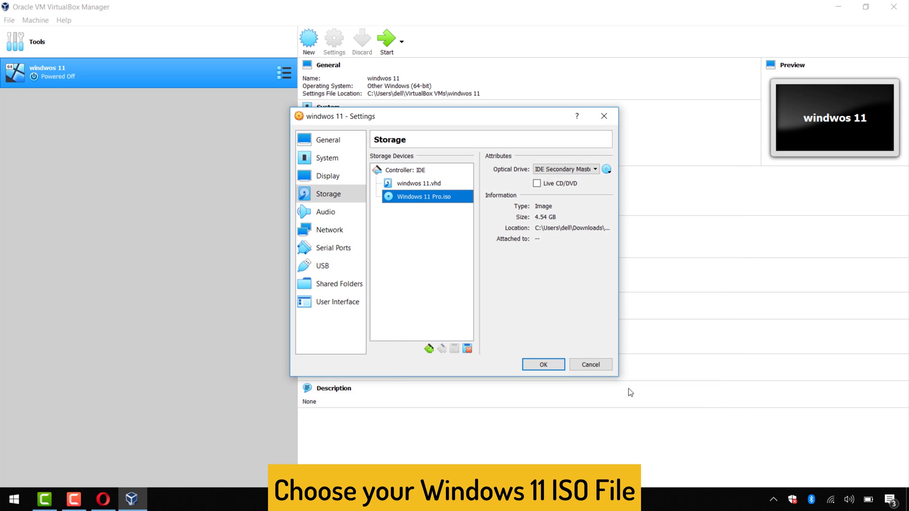
pyautogui.click(544, 365)
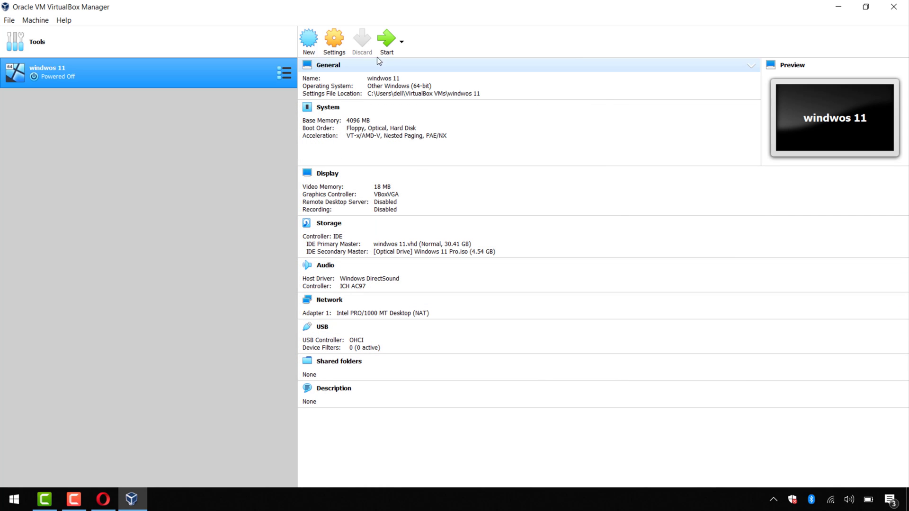
# Change the shared clipboard and drag-and-drop modes in the windwos 11 machine's advanced general settings, and check its description and disk encryption settings
pyautogui.click(337, 51)
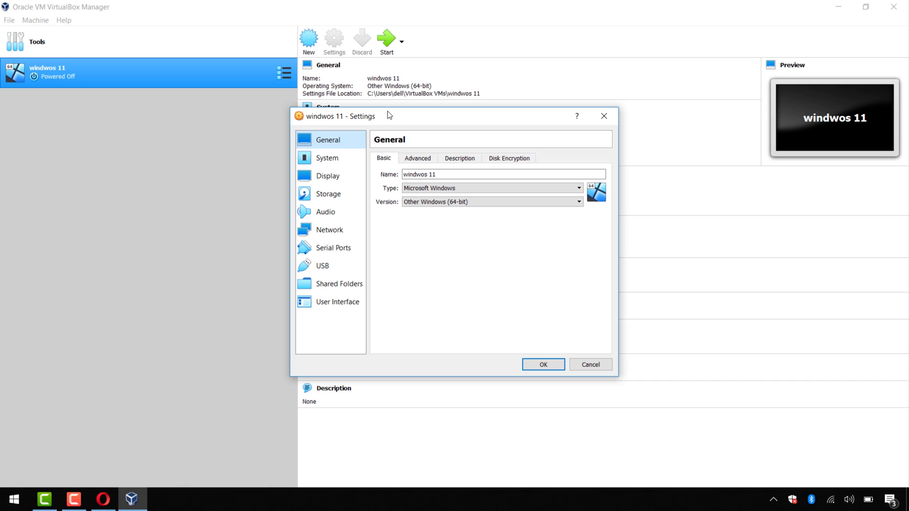
pyautogui.click(408, 161)
pyautogui.click(438, 189)
pyautogui.click(437, 224)
pyautogui.click(440, 204)
pyautogui.click(440, 235)
pyautogui.click(453, 161)
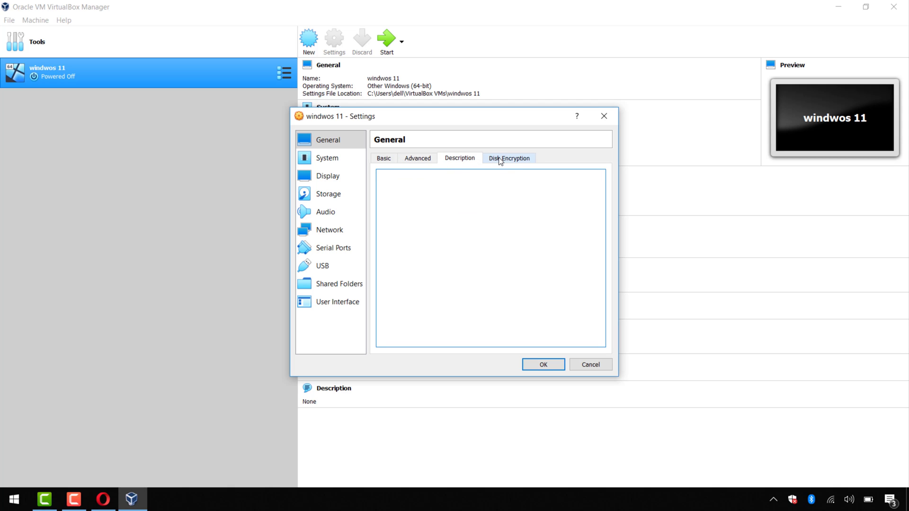
pyautogui.click(500, 159)
# Exclude Floppy and Optical from the machine's boot order and move Hard Disk to first place
pyautogui.click(308, 159)
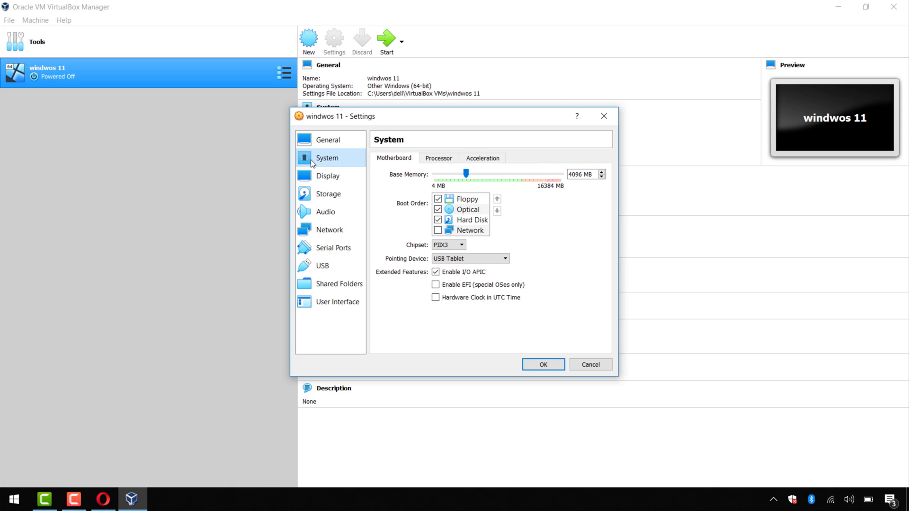
pyautogui.click(438, 199)
pyautogui.click(437, 209)
pyautogui.click(473, 219)
pyautogui.click(497, 199)
pyautogui.click(497, 199)
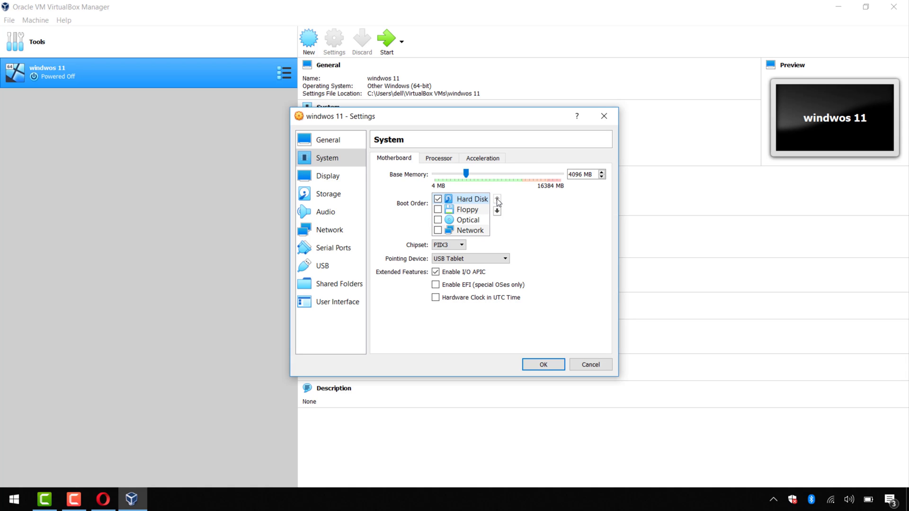
# Assign 2 processors to the machine and set its paravirtualization interface to Hyper-V
pyautogui.click(440, 159)
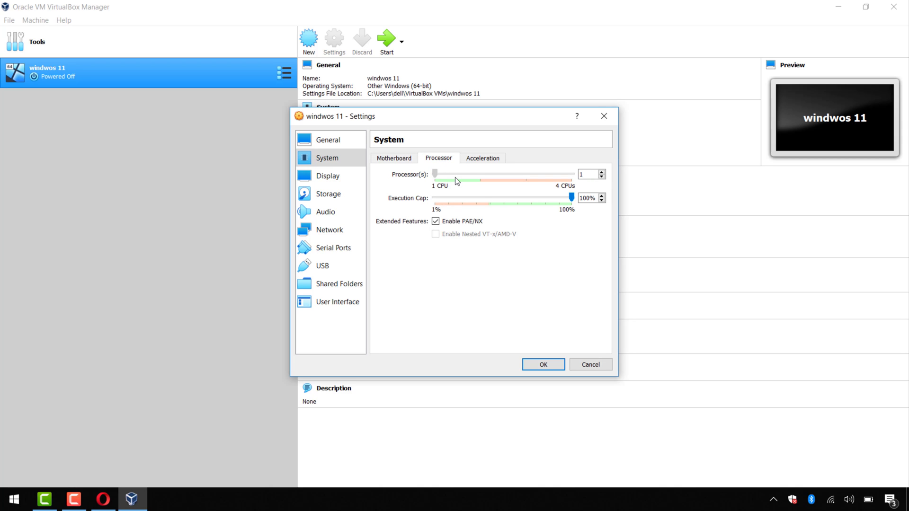
pyautogui.click(476, 162)
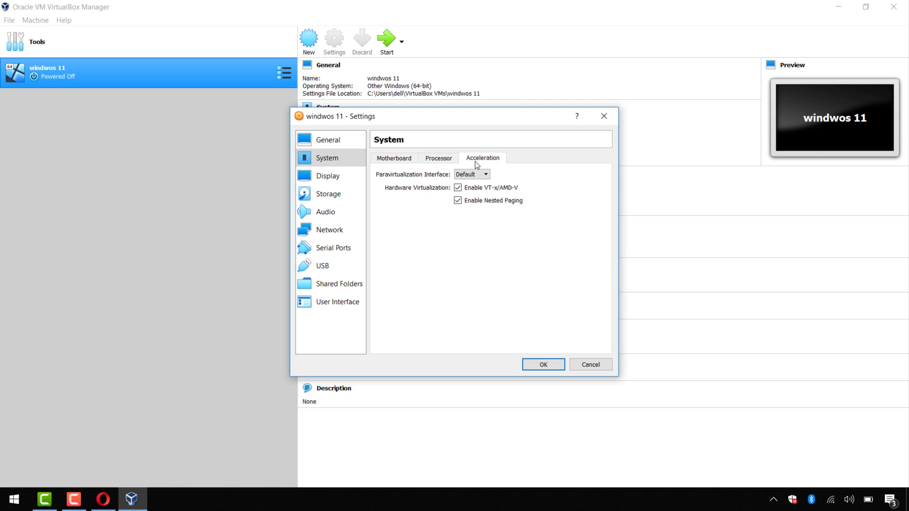
pyautogui.click(478, 175)
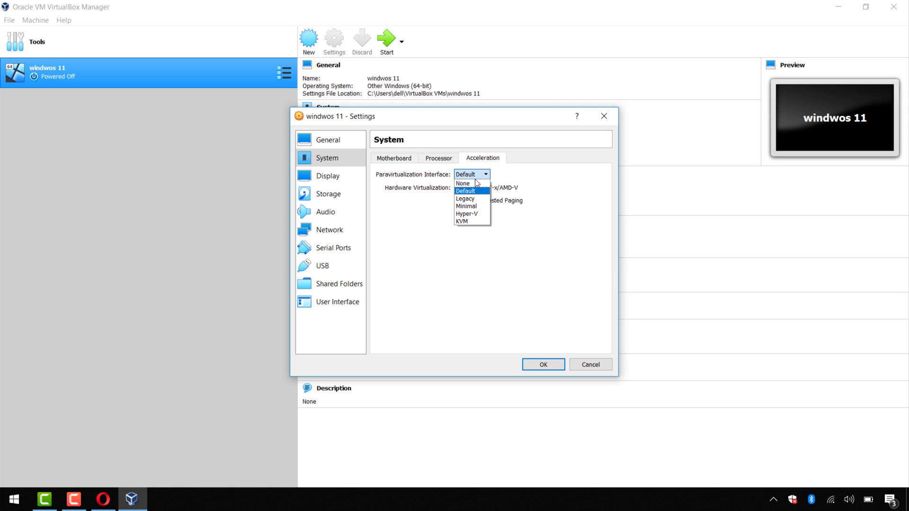
pyautogui.click(479, 215)
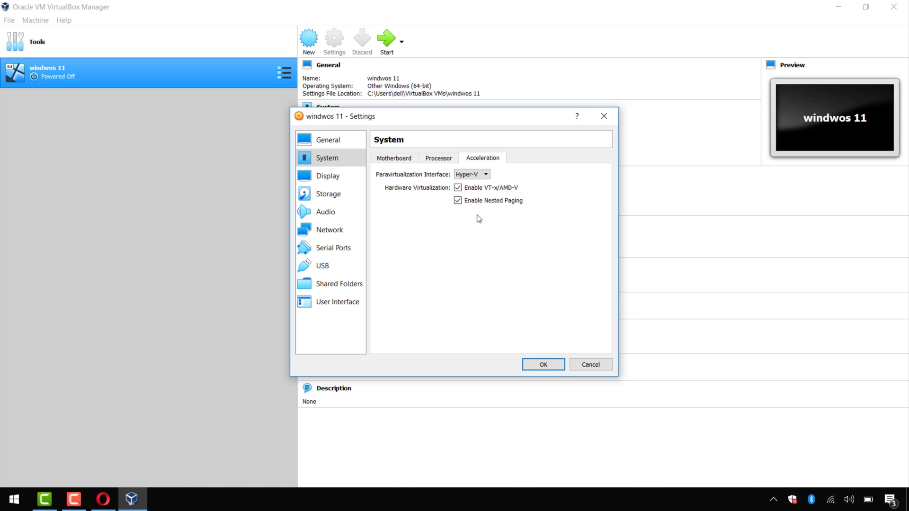
pyautogui.click(436, 165)
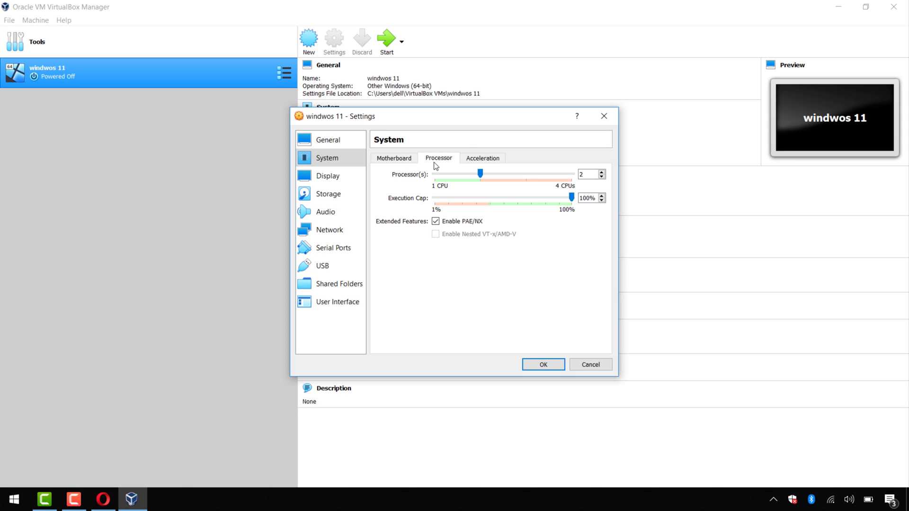
# Set the machine's motherboard chipset to ICH9
pyautogui.click(405, 160)
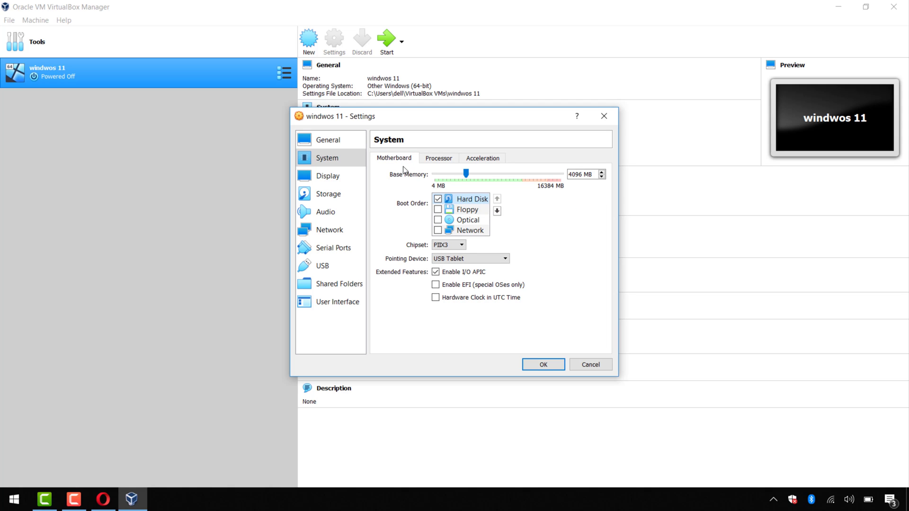
pyautogui.click(453, 246)
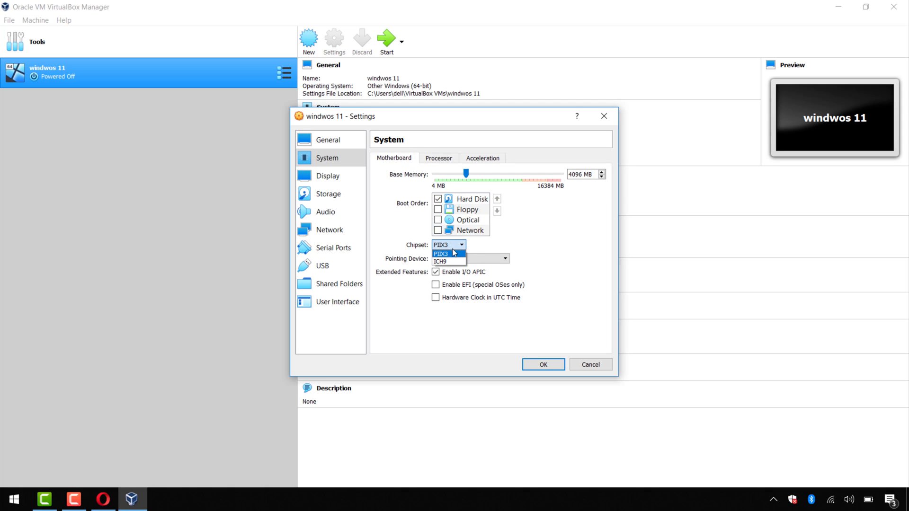
pyautogui.click(449, 262)
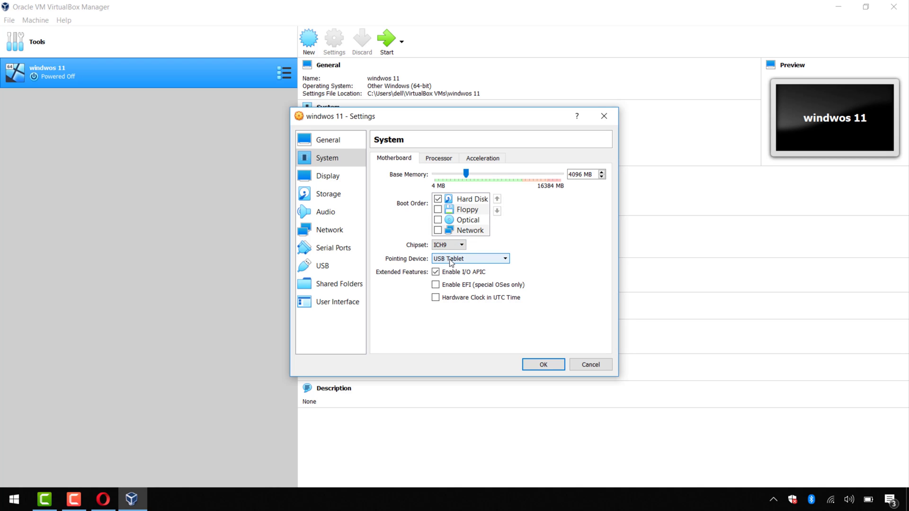
# Enable 3D acceleration and 2D video acceleration for the machine's display, keeping VBoxVGA as the graphics controller
pyautogui.click(352, 180)
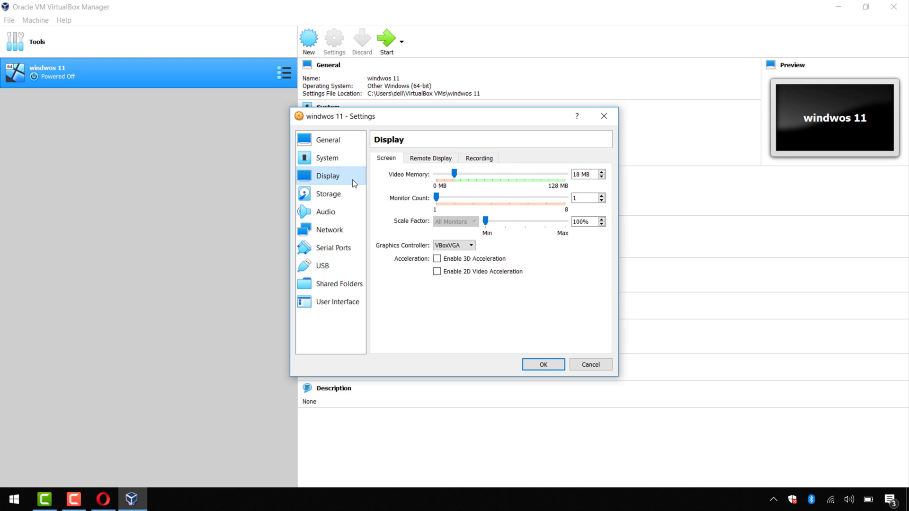
pyautogui.click(436, 271)
pyautogui.click(451, 247)
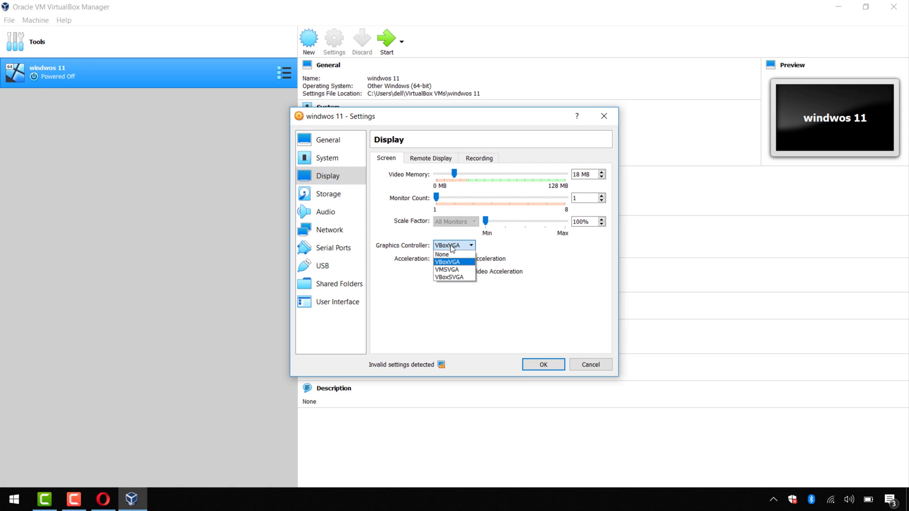
pyautogui.click(451, 247)
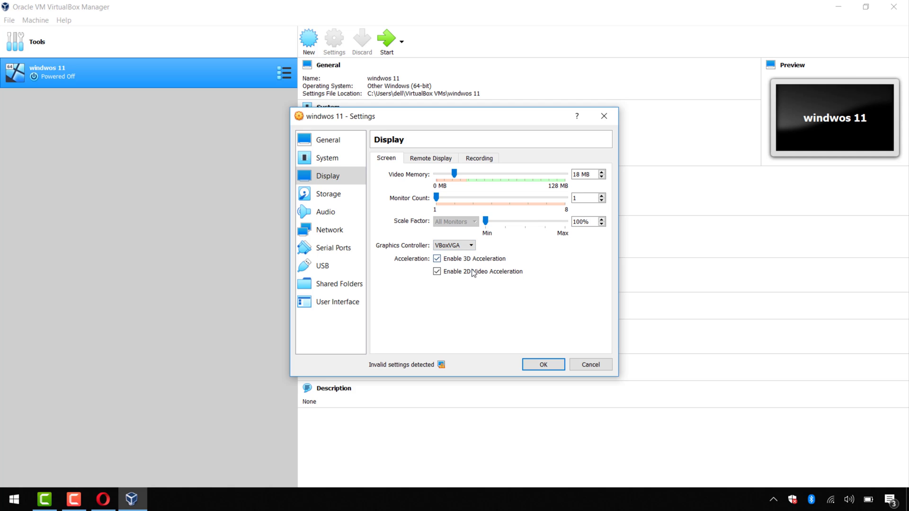
pyautogui.click(474, 158)
pyautogui.click(393, 160)
# Review the storage, audio, network, serial port, USB and user interface settings, and save the machine's configuration
pyautogui.click(340, 193)
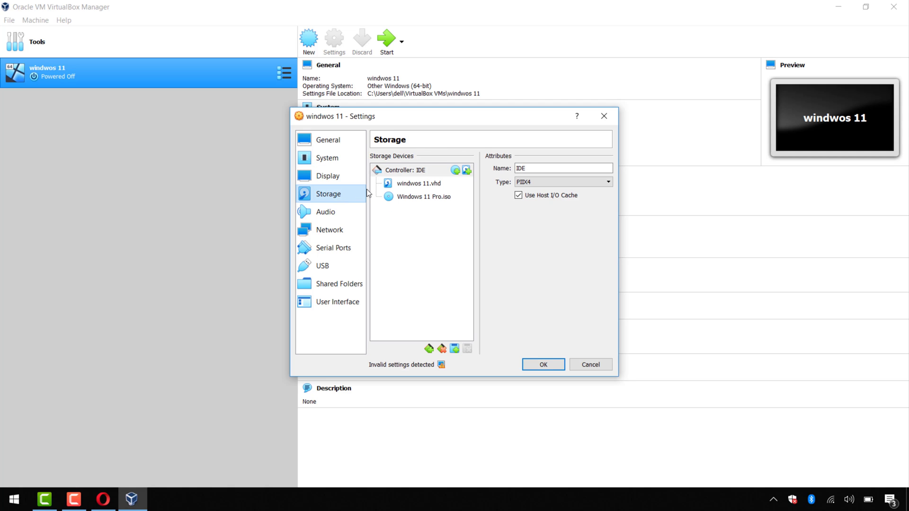
pyautogui.click(340, 210)
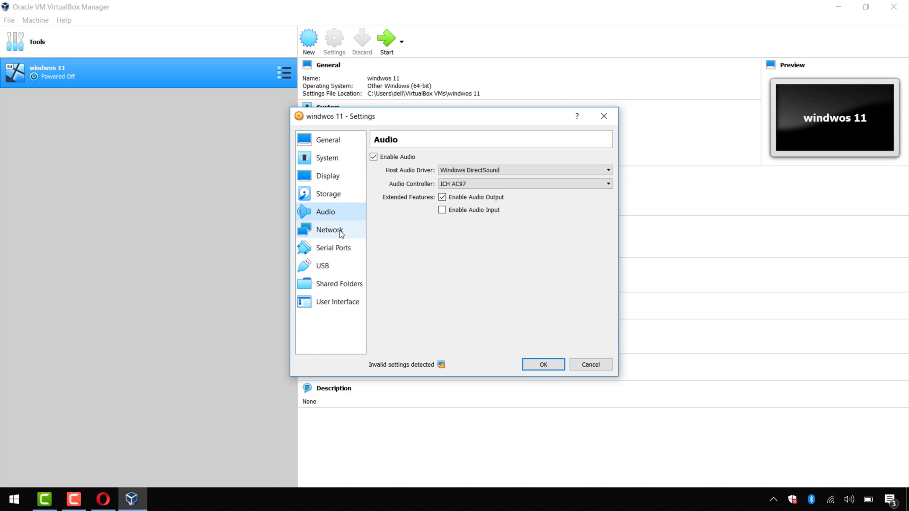
pyautogui.click(340, 232)
pyautogui.click(347, 251)
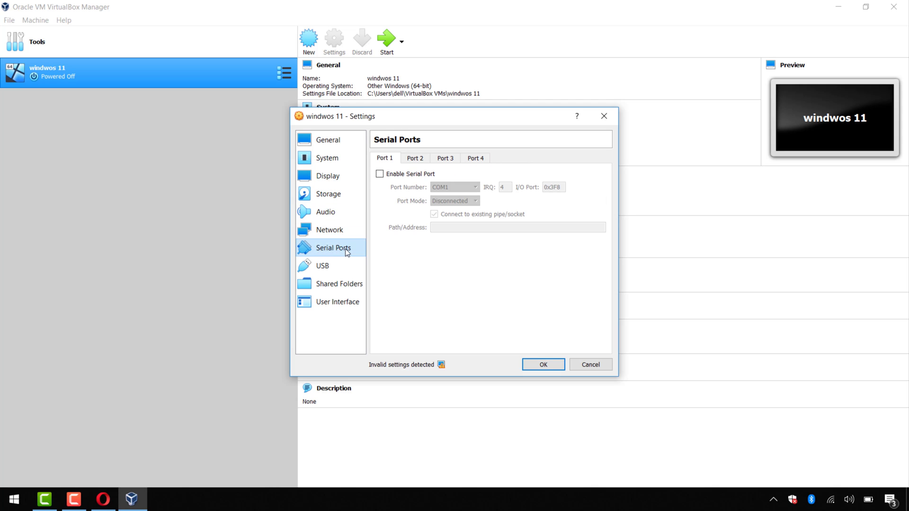
pyautogui.click(331, 265)
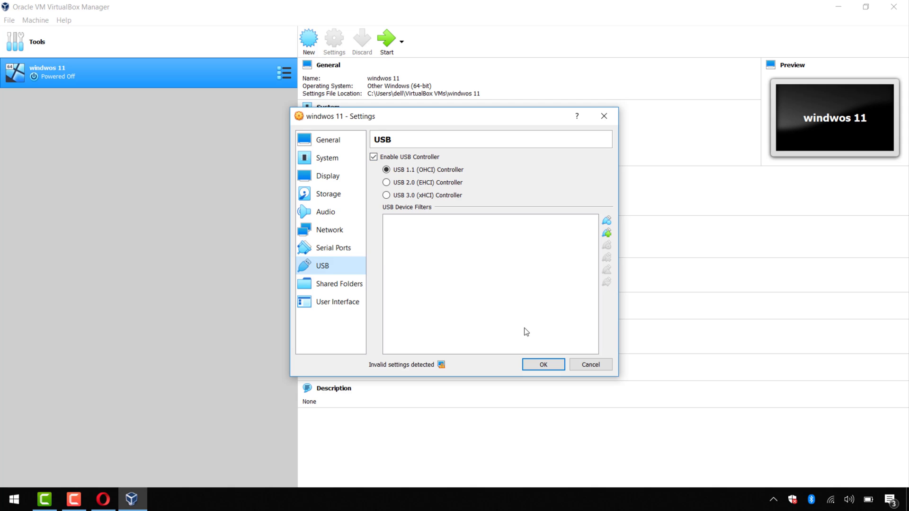
pyautogui.click(339, 302)
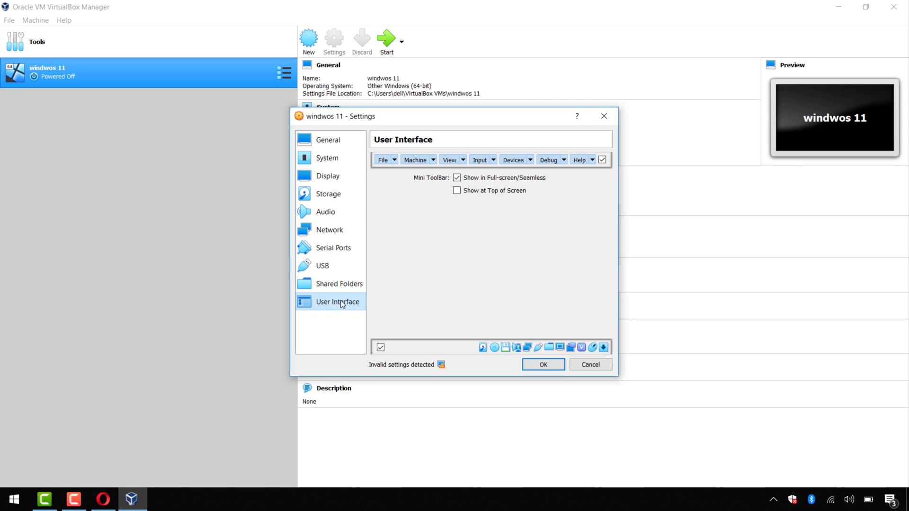
pyautogui.click(549, 366)
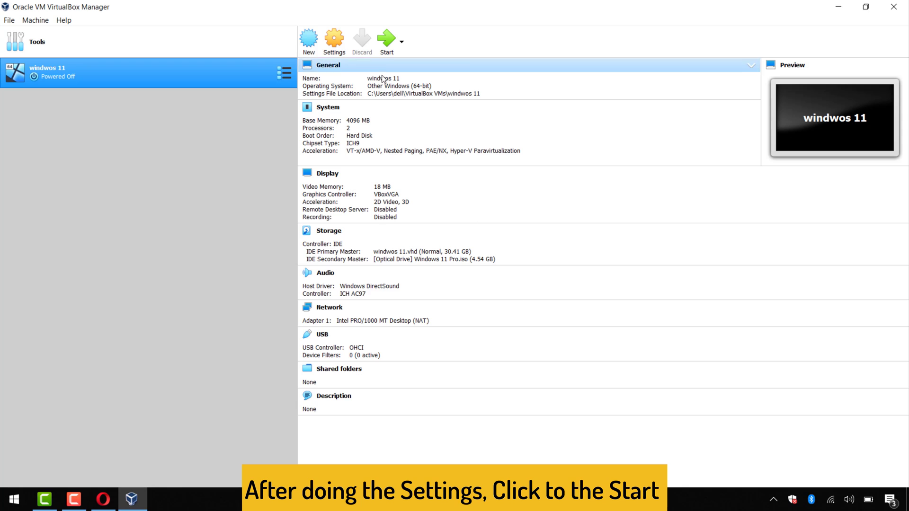
# Start the windwos 11 machine, boot it from the disc image, and center its window on the desktop with the manager minimized
pyautogui.click(385, 42)
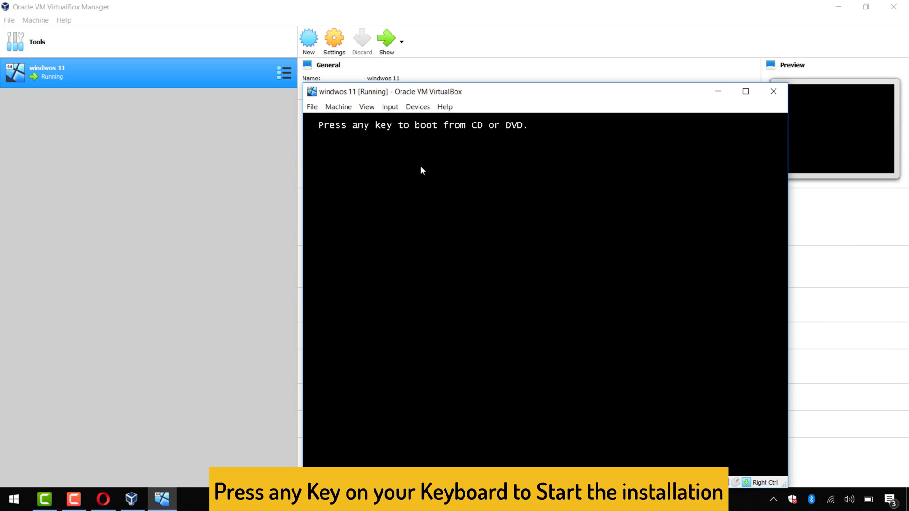
pyautogui.press('Return')
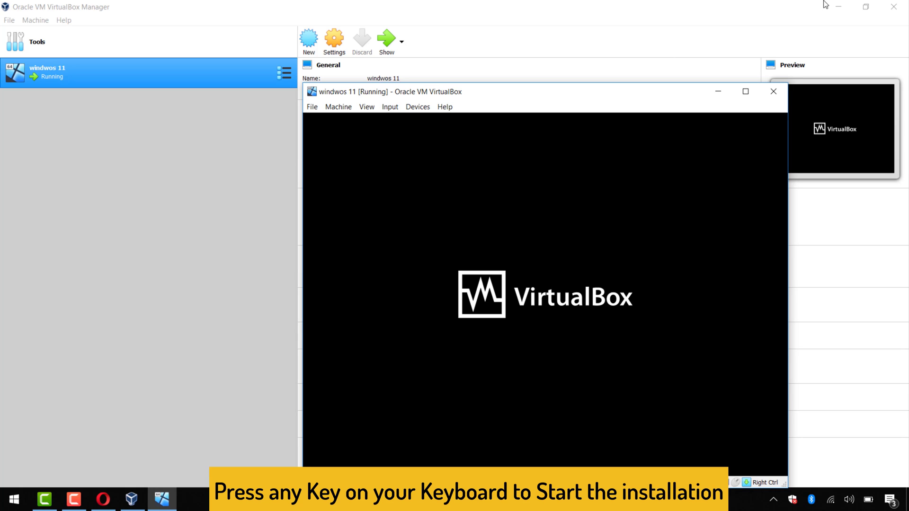
pyautogui.click(838, 8)
pyautogui.moveTo(500, 93); pyautogui.dragTo(434, 56)
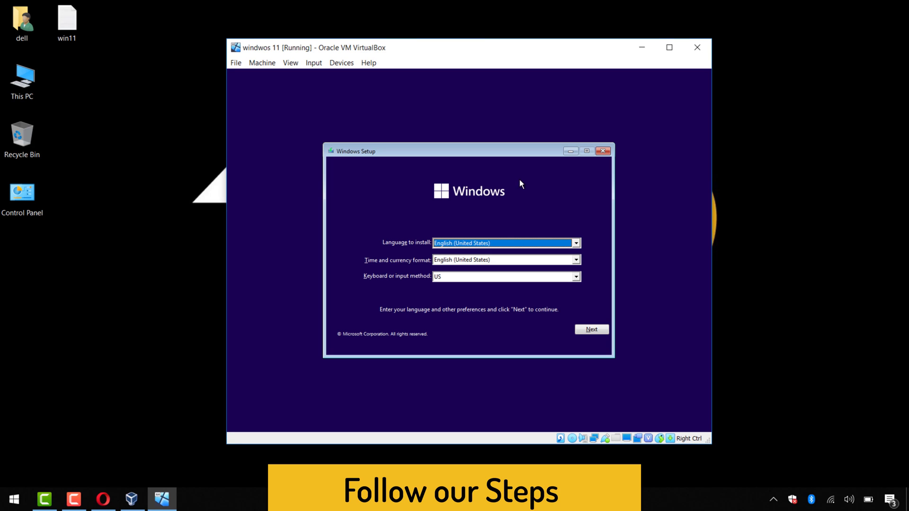
# Begin the Windows installation in English (United States) without a product key and choose the Windows 11 Home edition
pyautogui.click(603, 332)
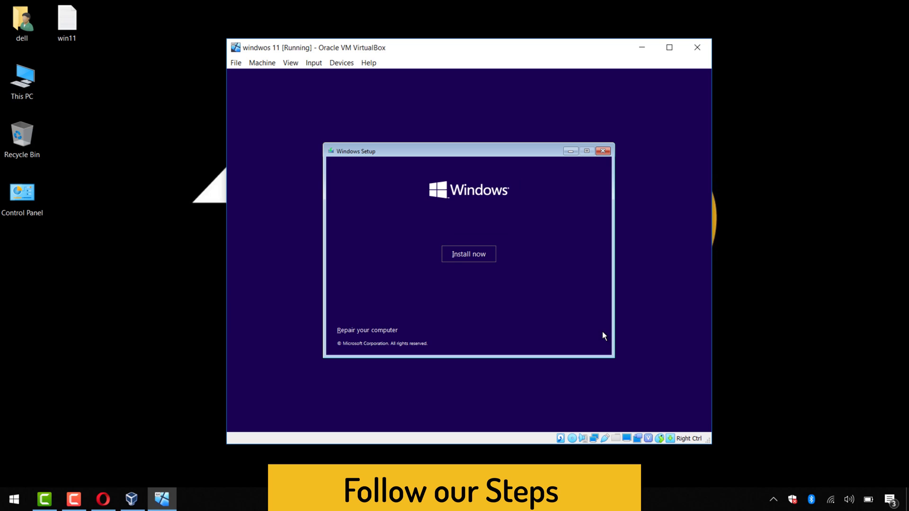
pyautogui.click(483, 256)
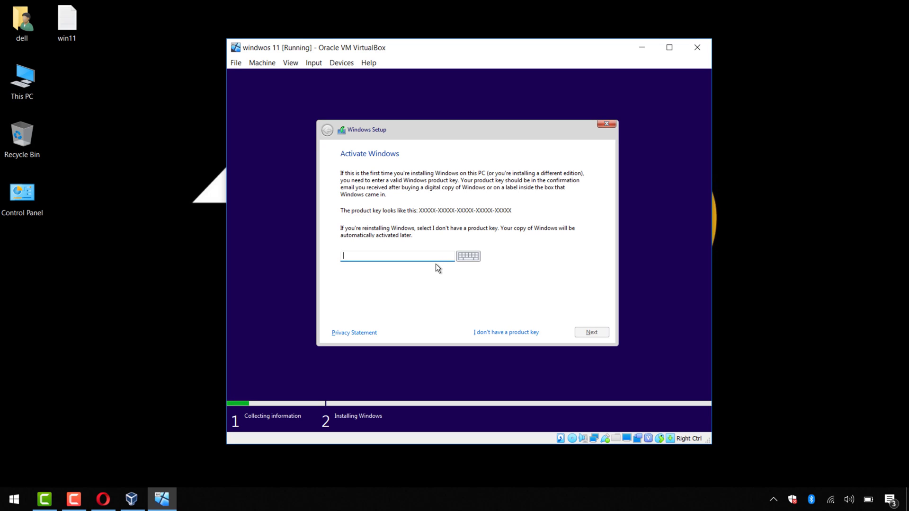
pyautogui.click(508, 333)
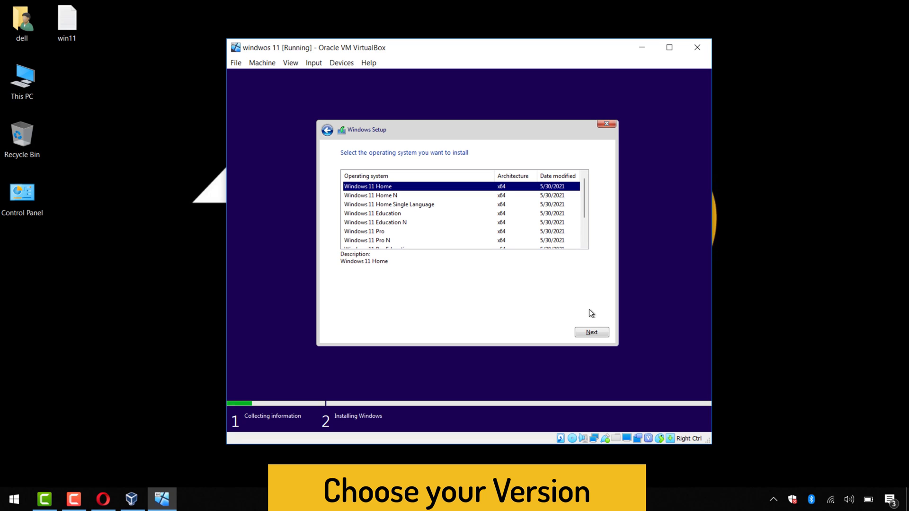
pyautogui.click(595, 332)
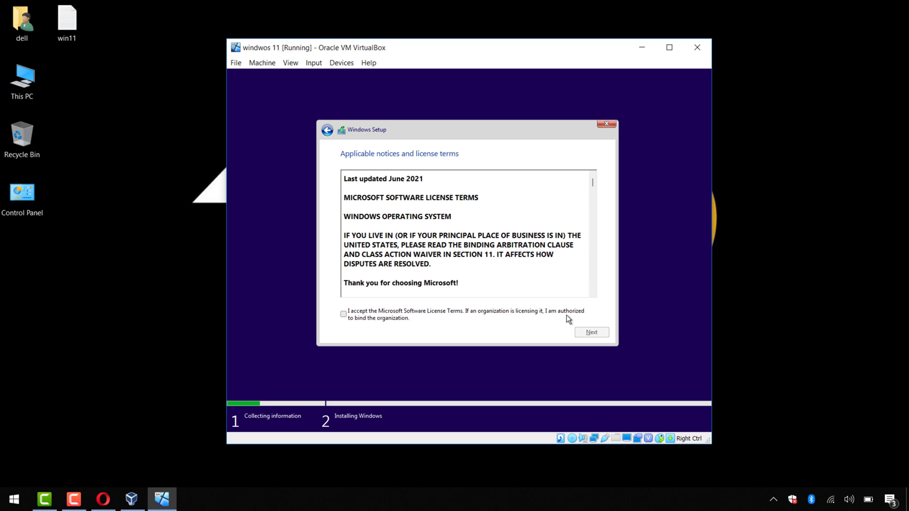
# Accept the Microsoft Software License Terms and choose the custom installation, Install Windows only (advanced)
pyautogui.click(565, 317)
pyautogui.click(591, 334)
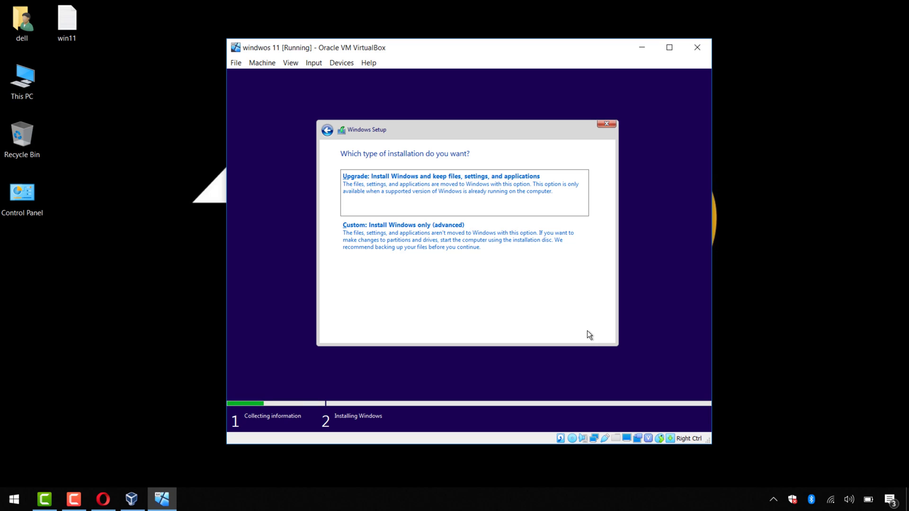
pyautogui.click(505, 242)
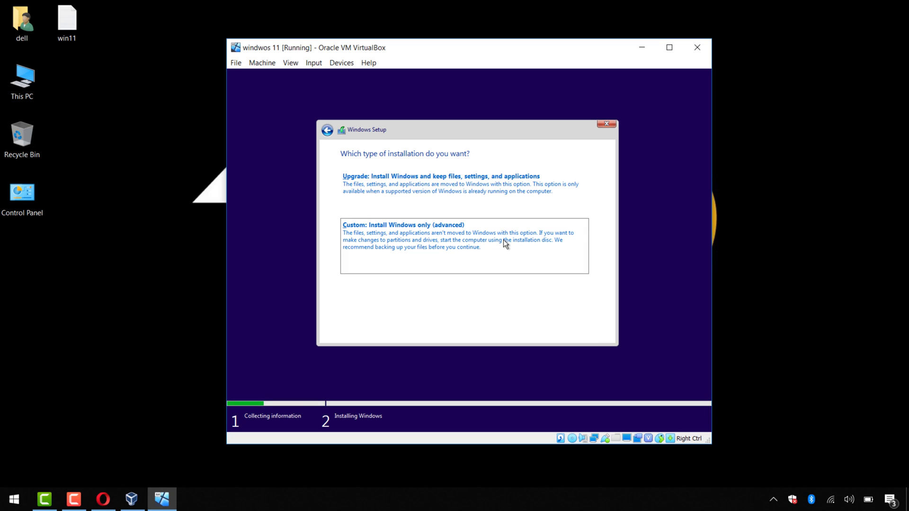
# Create a 31138 MB partition in Drive 0's unallocated space and install Windows on the primary partition
pyautogui.click(538, 277)
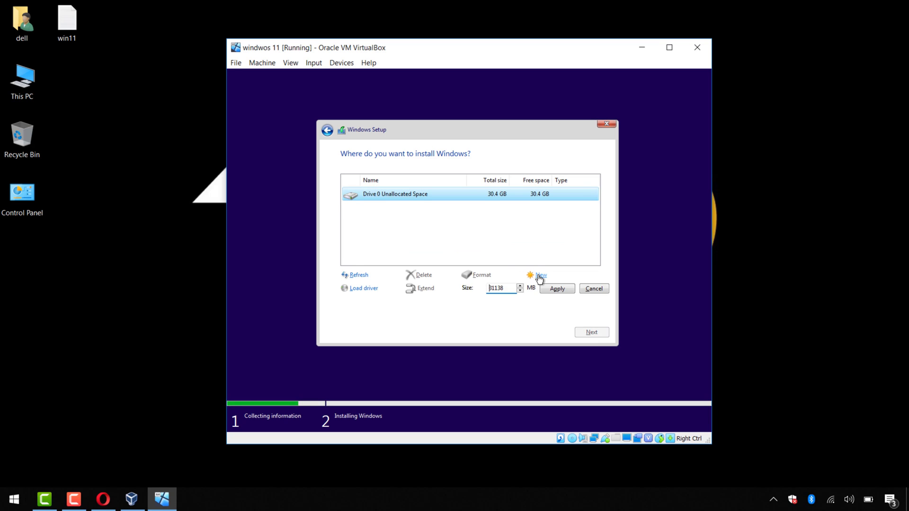
pyautogui.click(545, 289)
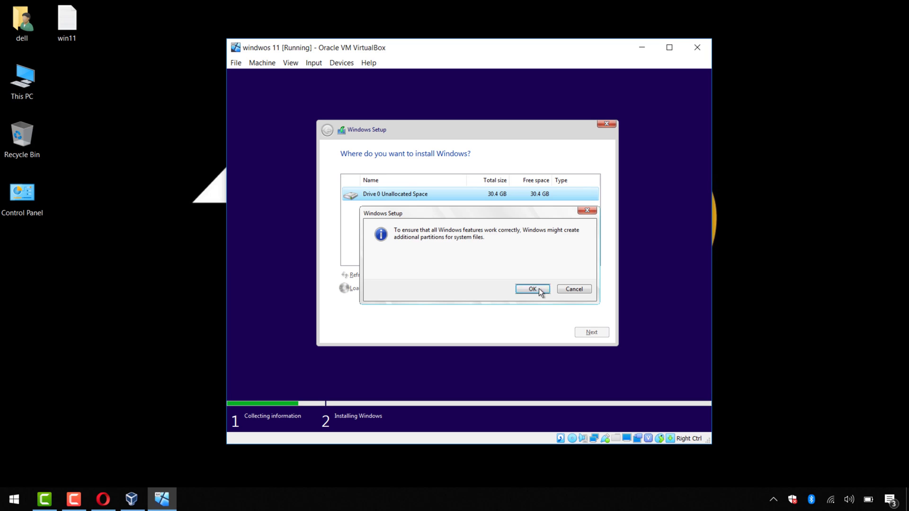
pyautogui.click(528, 288)
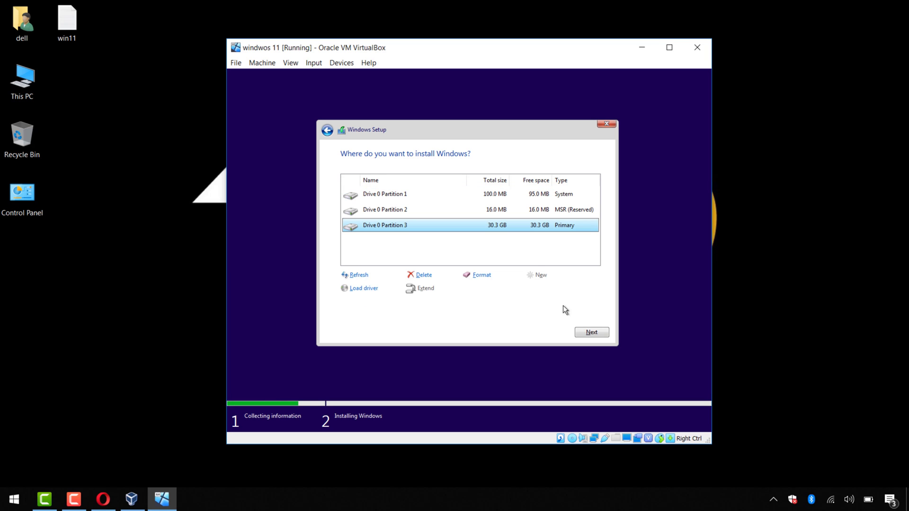
pyautogui.click(588, 333)
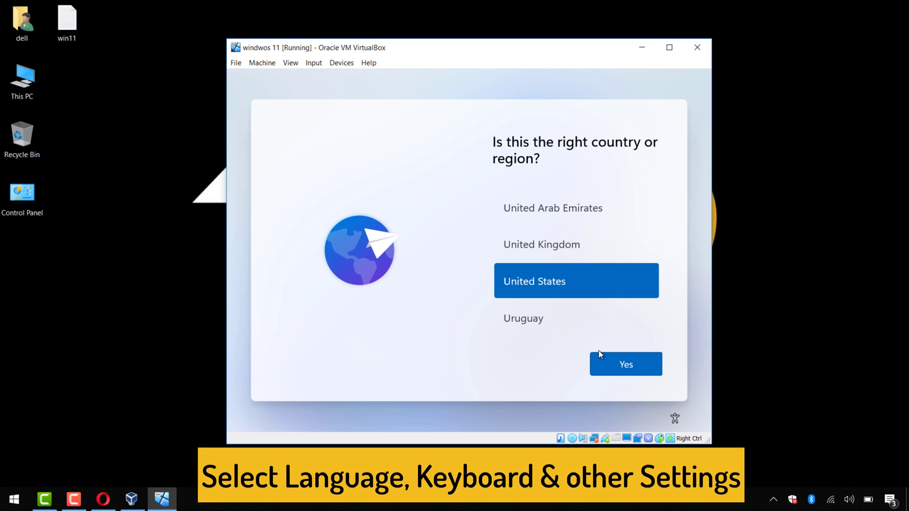
# Choose United States as the region and the US keyboard layout, skipping a second keyboard layout
pyautogui.click(609, 360)
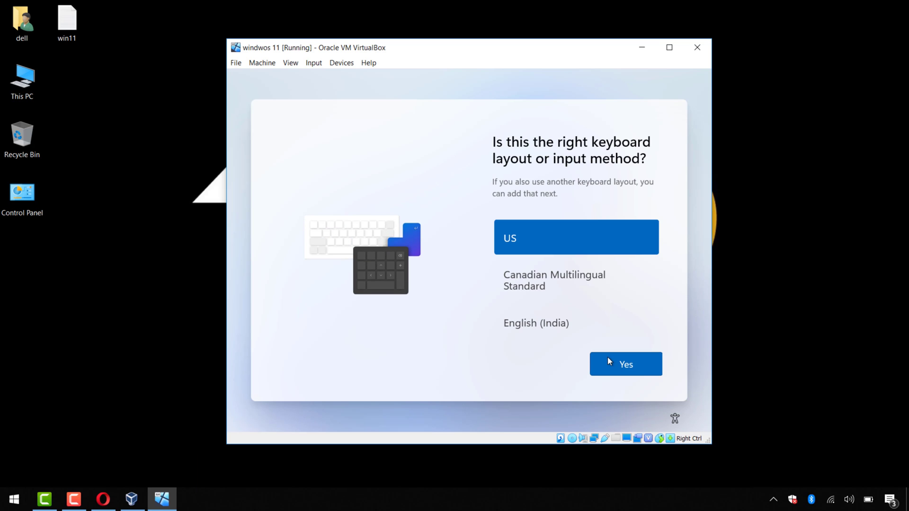
pyautogui.click(608, 359)
pyautogui.click(608, 359)
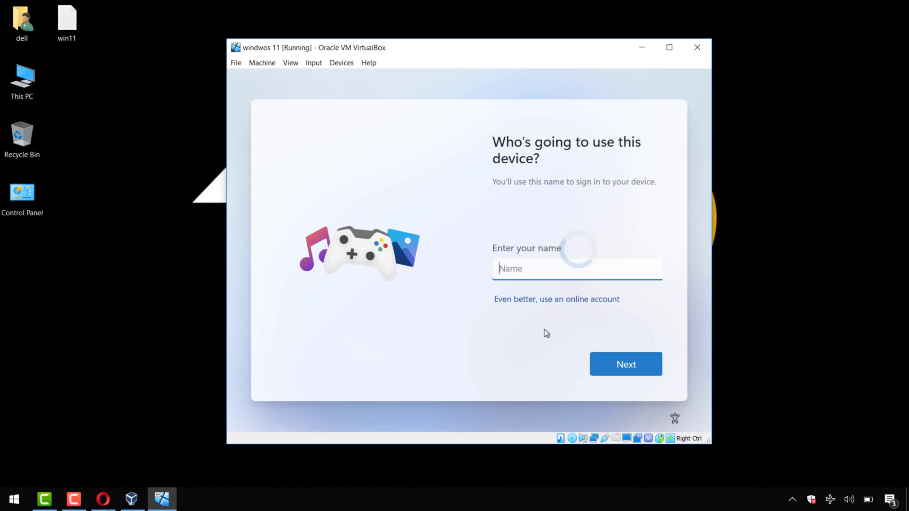
# Name the device's user Techinpost and continue with the password left blank
pyautogui.write('Techin')
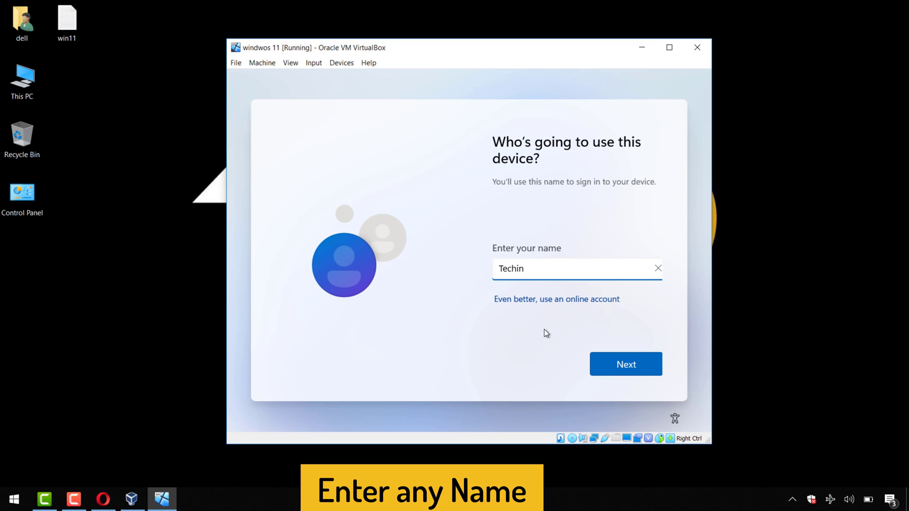
pyautogui.write('post')
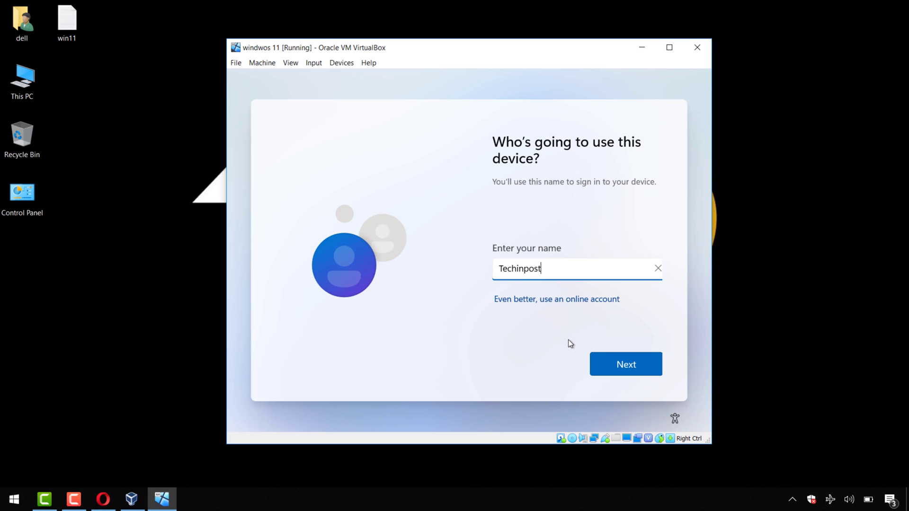
pyautogui.click(609, 362)
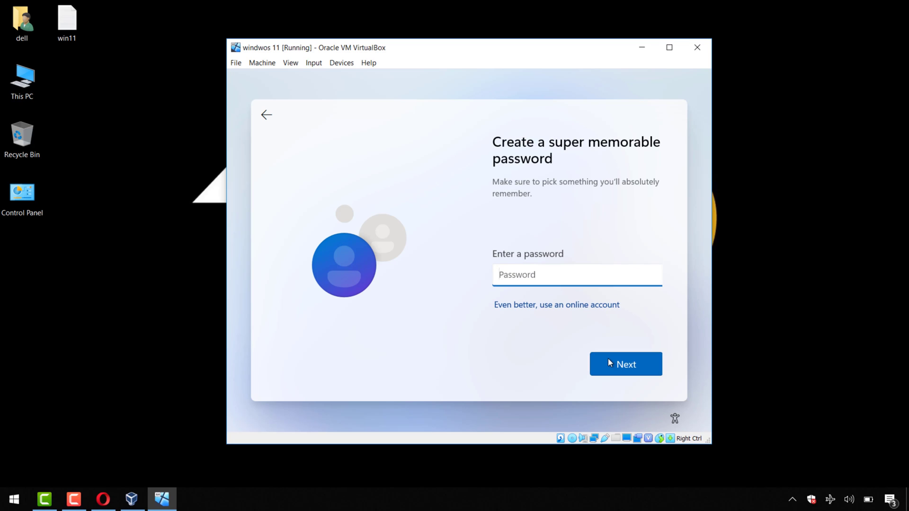
pyautogui.click(610, 363)
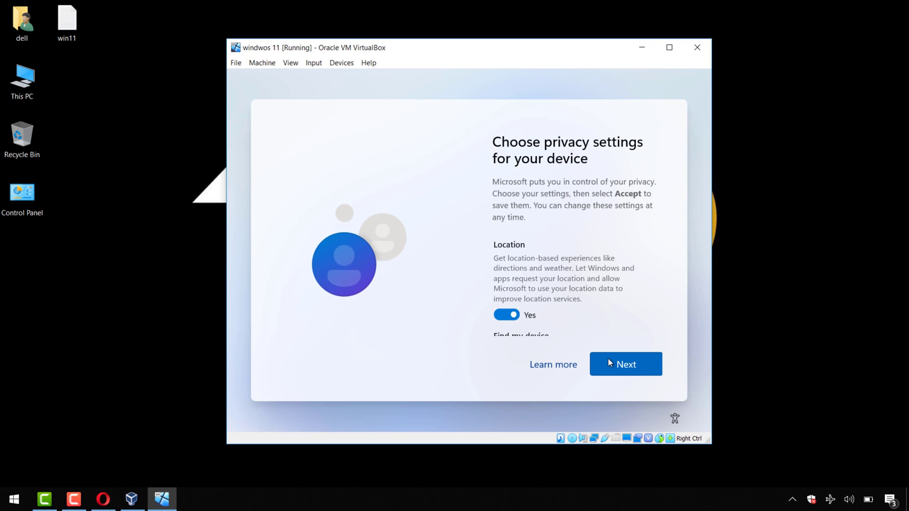
# Turn off Find my device, optional diagnostic data, inking and typing, and advertising ID, and accept the privacy settings
pyautogui.click(610, 360)
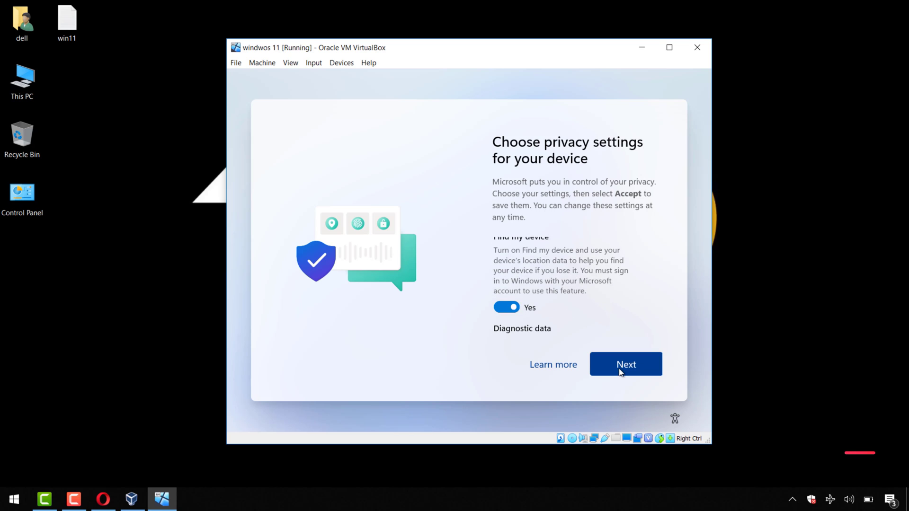
pyautogui.click(513, 308)
pyautogui.click(615, 362)
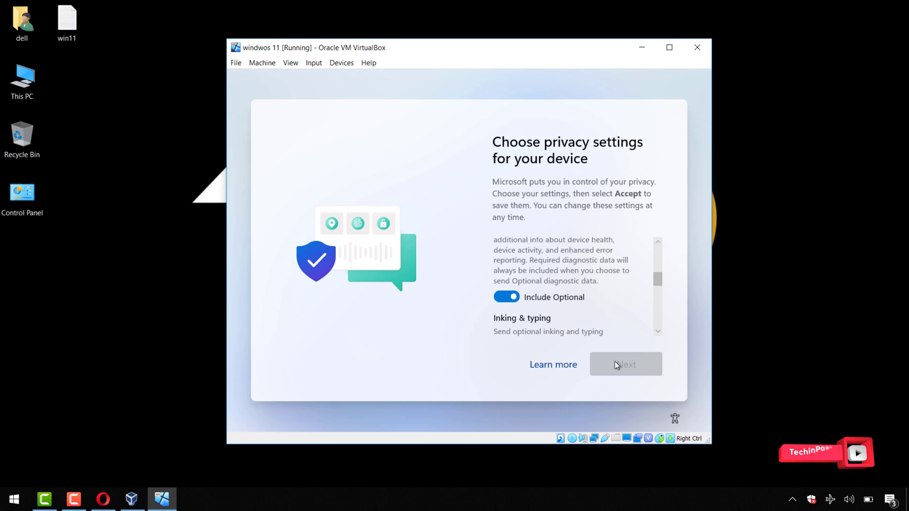
pyautogui.click(507, 290)
pyautogui.click(622, 366)
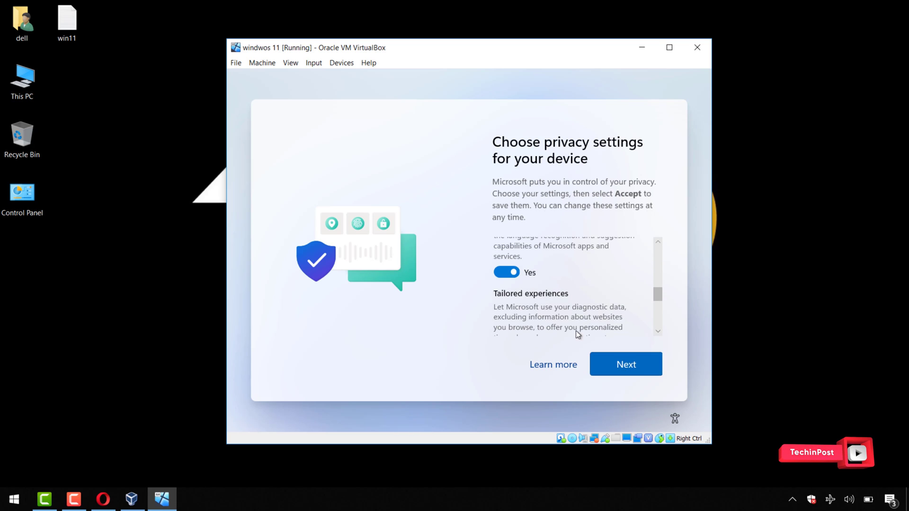
pyautogui.click(508, 272)
pyautogui.click(620, 365)
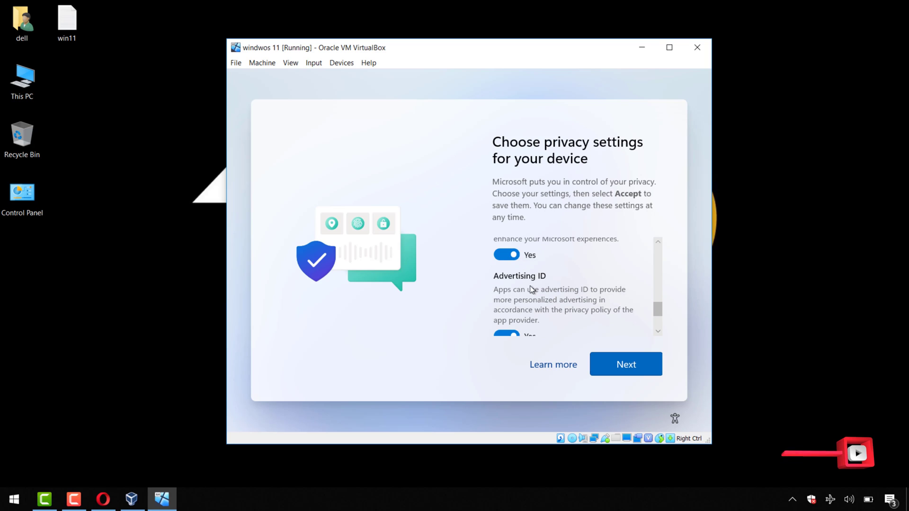
pyautogui.click(506, 316)
pyautogui.click(614, 359)
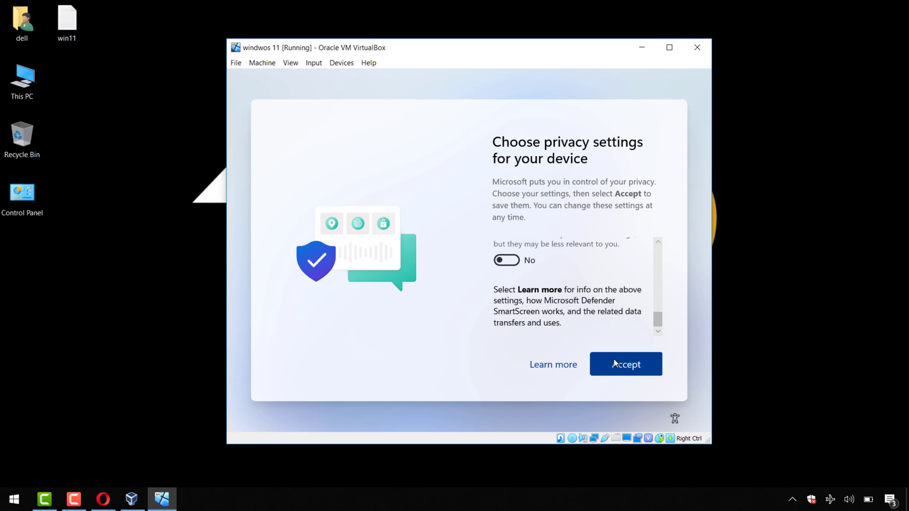
pyautogui.click(622, 365)
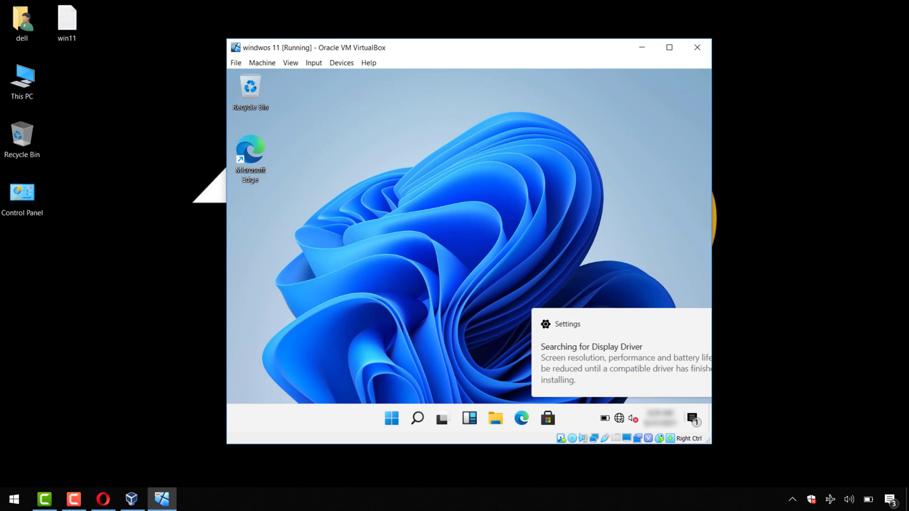
# Open the Windows 11 Start menu to view its pinned apps and dismiss the display driver notification
pyautogui.press('super')
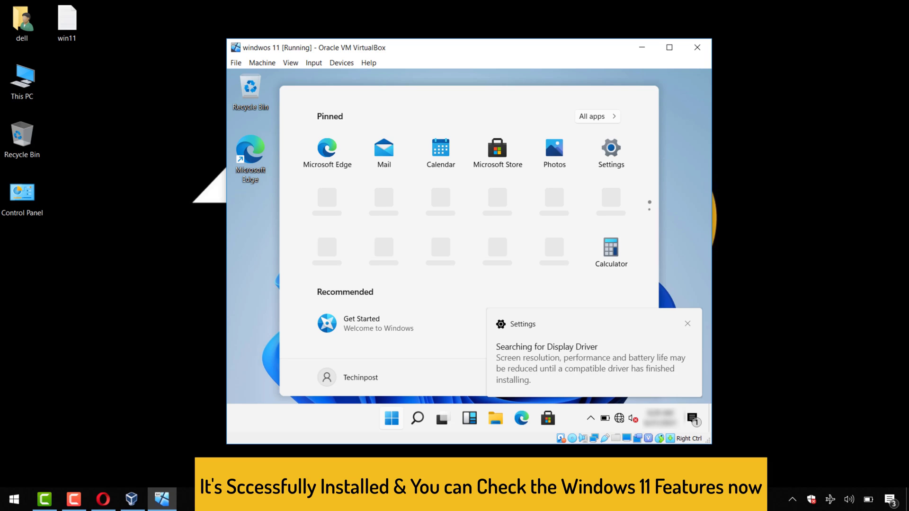
pyautogui.click(687, 324)
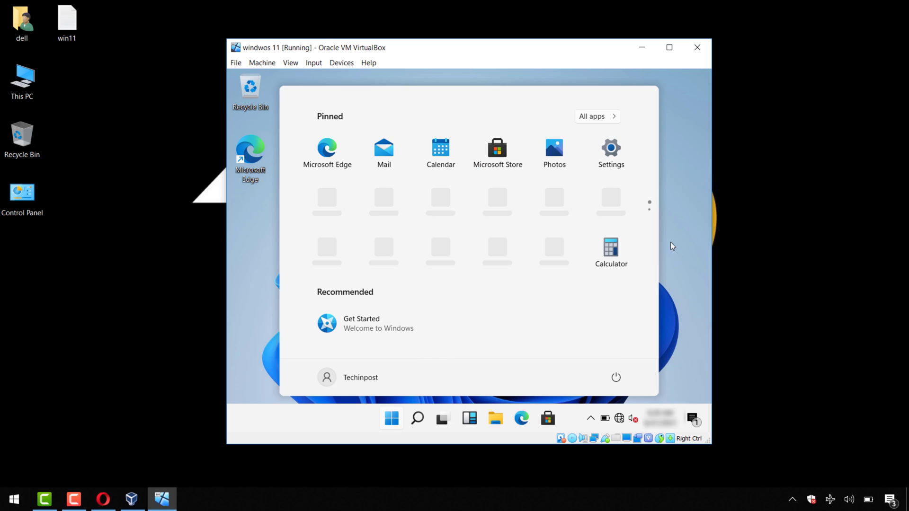
# Open the Desktop Icon Settings from the Themes page of the virtual machine's Personalization settings
pyautogui.rightClick(312, 240)
pyautogui.moveTo(364, 263)
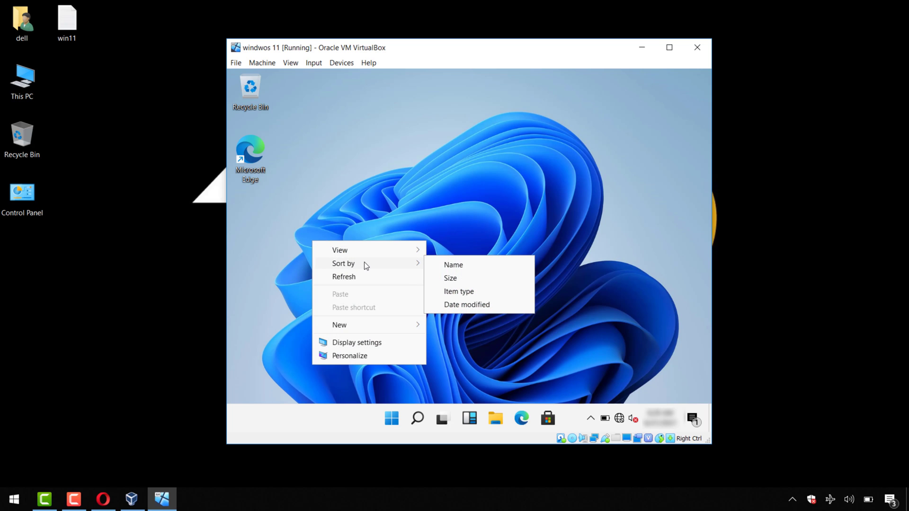
pyautogui.click(363, 355)
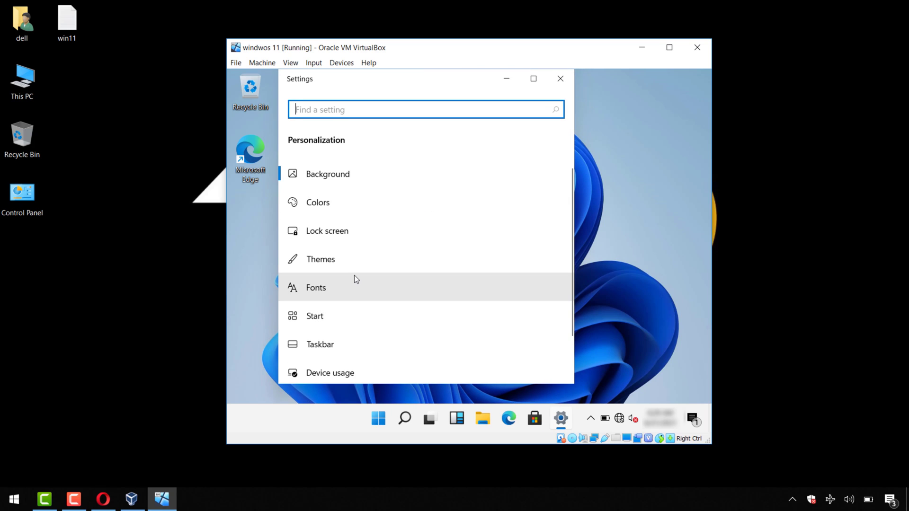
pyautogui.click(346, 257)
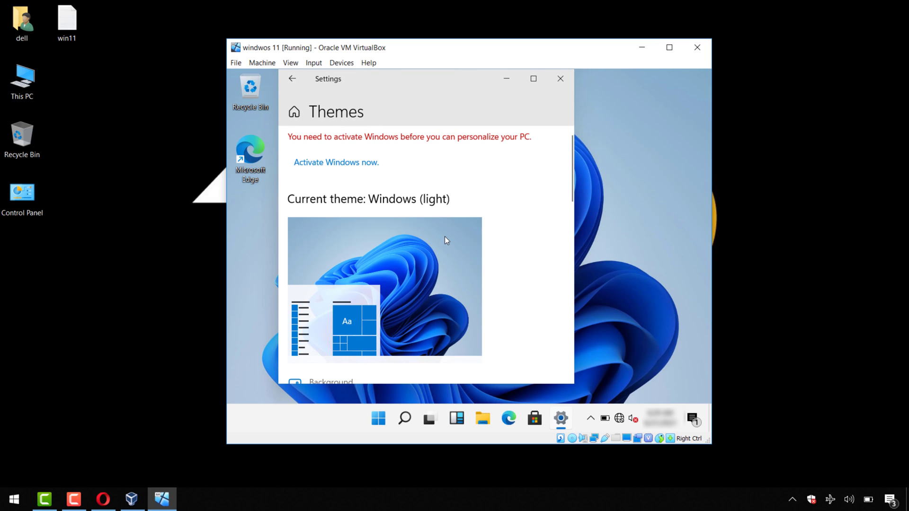
pyautogui.scroll(-5, 445, 237)
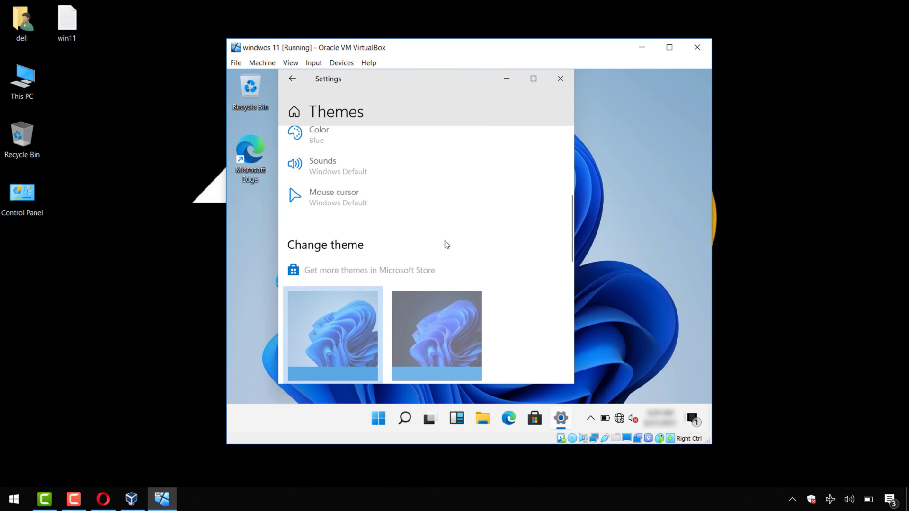
pyautogui.scroll(-5, 445, 244)
pyautogui.scroll(-3, 444, 242)
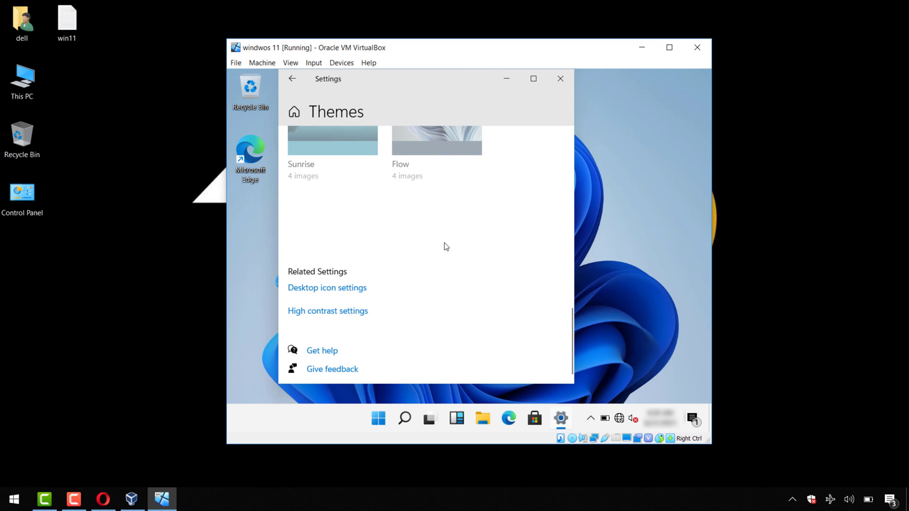
pyautogui.click(348, 291)
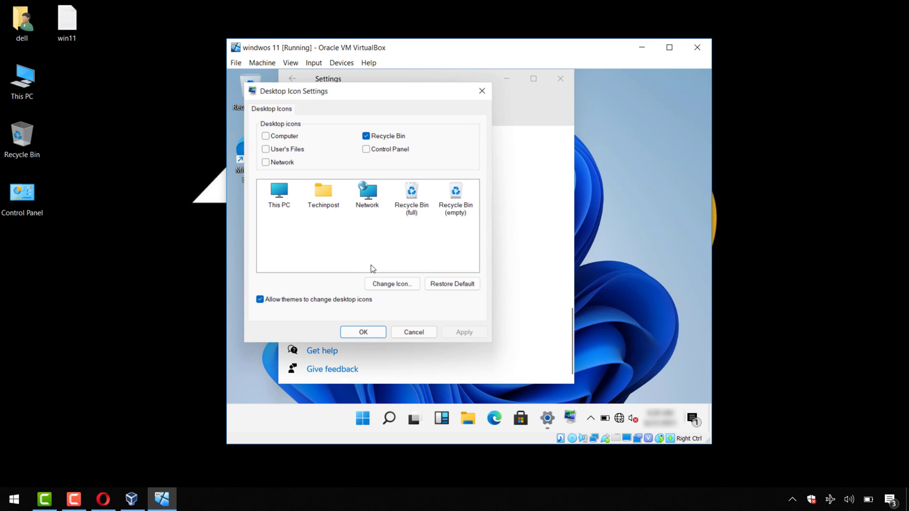
# Enable the Computer, User's Files and Control Panel desktop icons, close Settings and refresh the desktop
pyautogui.click(286, 149)
pyautogui.click(287, 137)
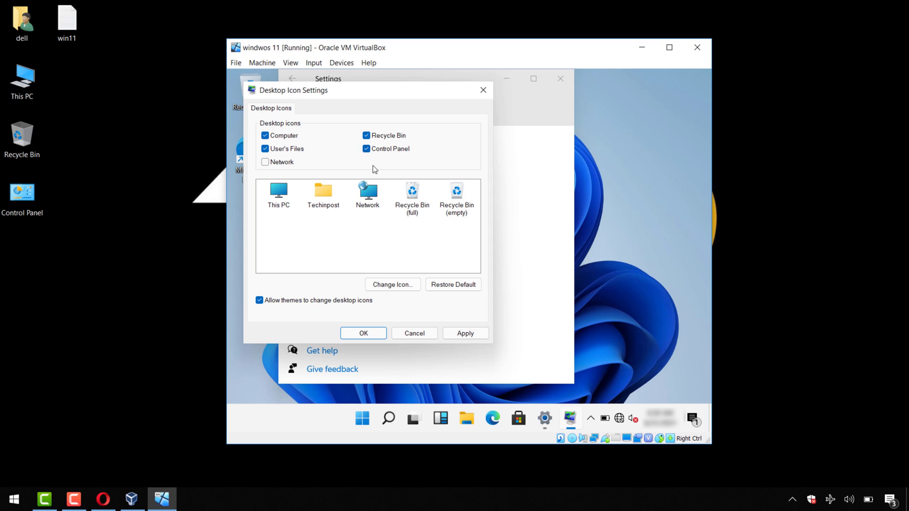
pyautogui.click(463, 333)
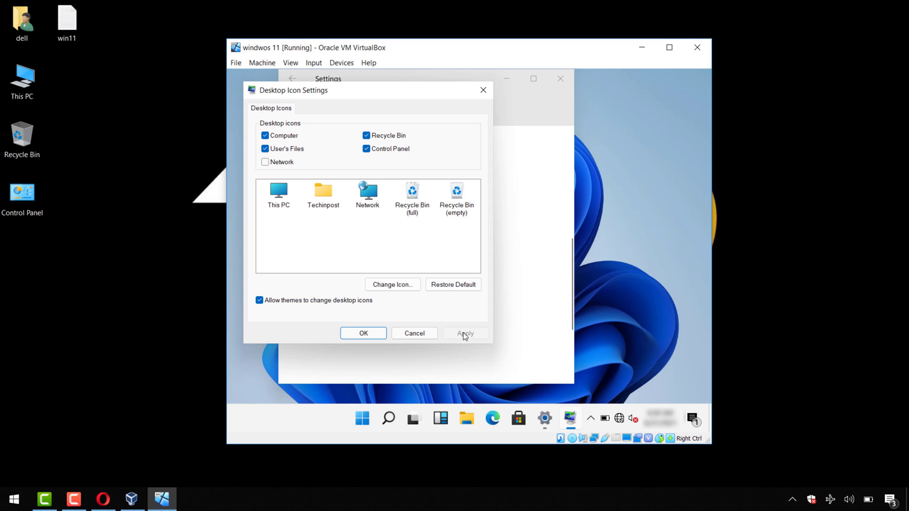
pyautogui.click(382, 334)
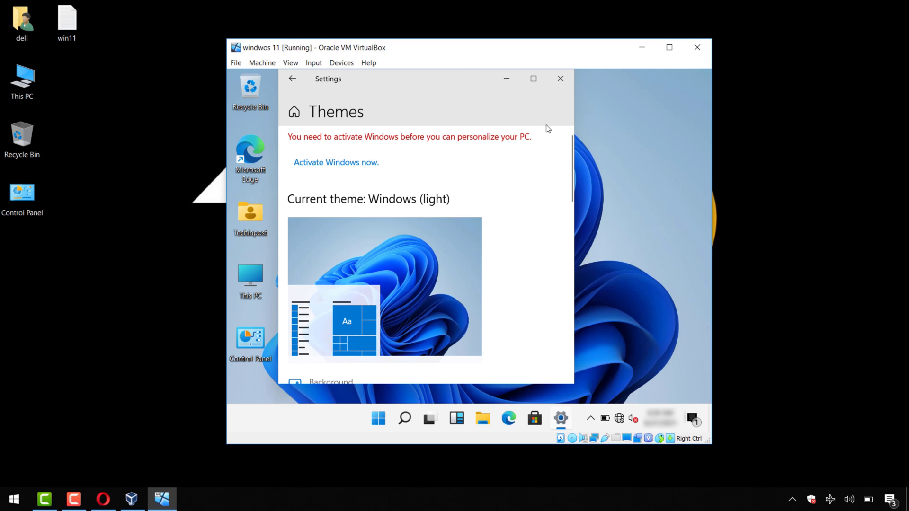
pyautogui.click(562, 83)
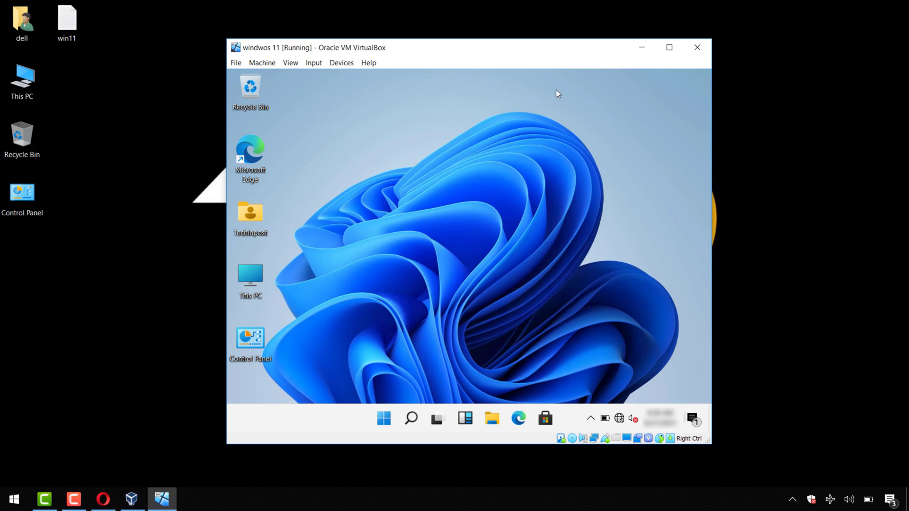
pyautogui.rightClick(348, 240)
pyautogui.click(362, 274)
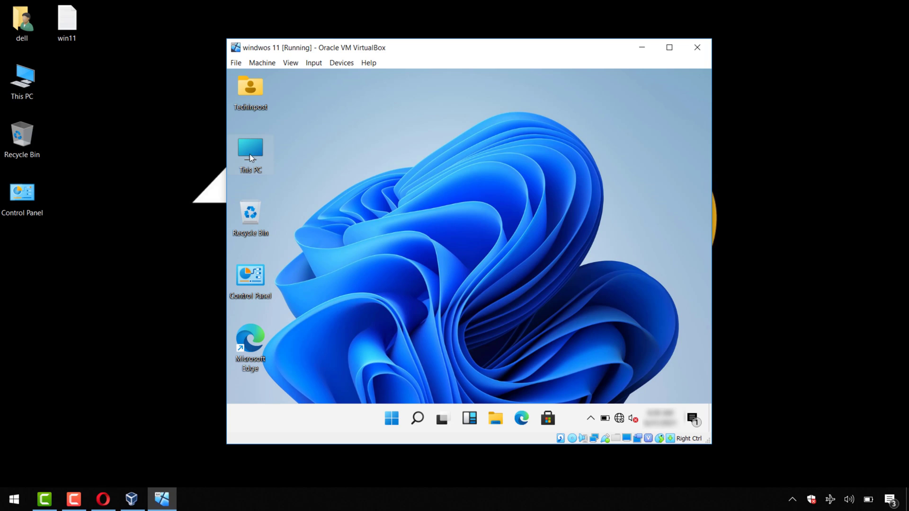
# Run VBoxWindowsAdditions from the VirtualBox Guest Additions CD drive (D:) and allow it to make changes
pyautogui.doubleClick(264, 162)
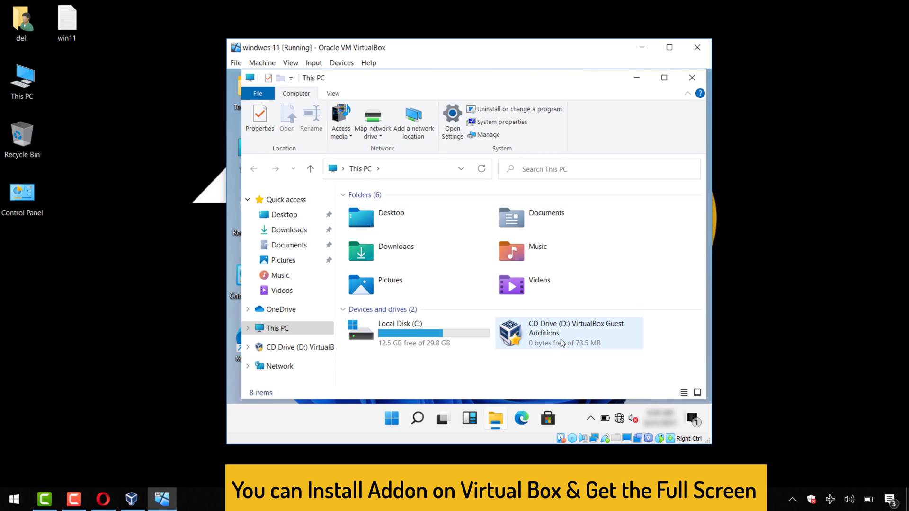
pyautogui.doubleClick(558, 339)
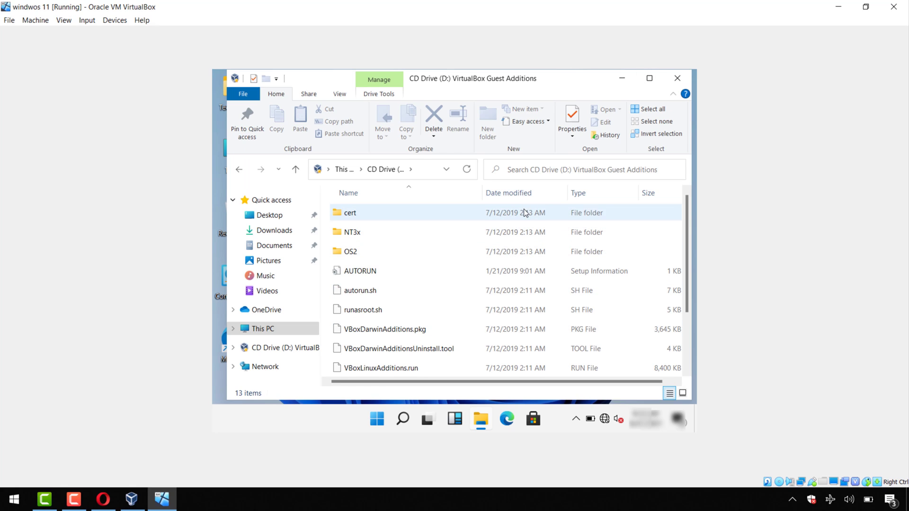
pyautogui.scroll(-2, 525, 213)
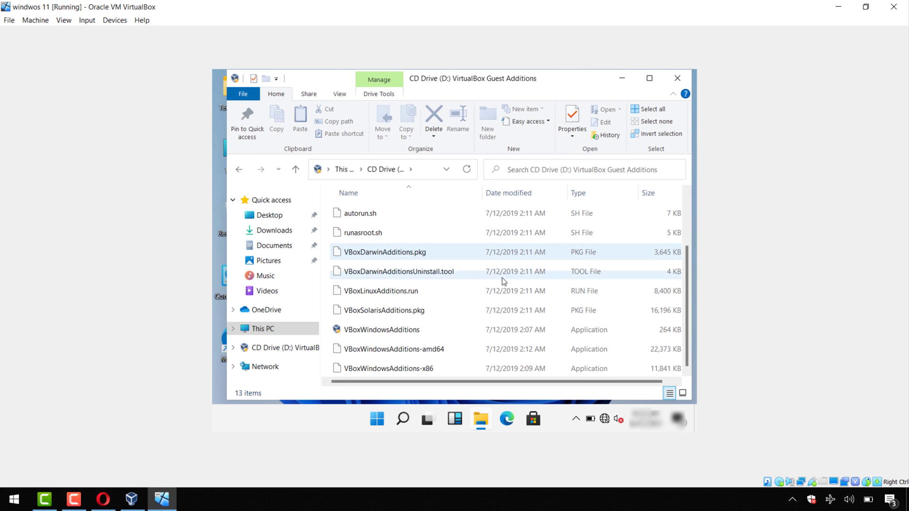
pyautogui.doubleClick(384, 332)
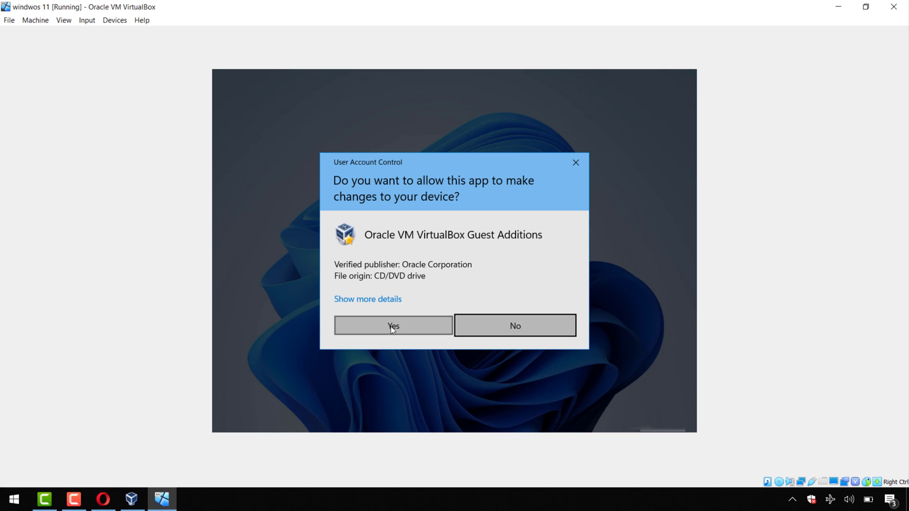
pyautogui.click(391, 326)
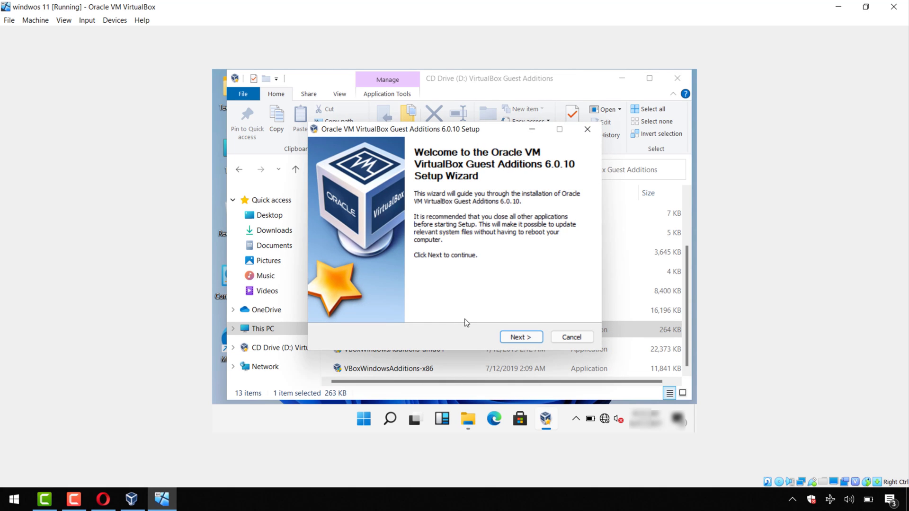
# Install Guest Additions 6.0.10 with the default components, including the trusted Oracle device software, and reboot the machine immediately
pyautogui.click(512, 337)
pyautogui.click(513, 337)
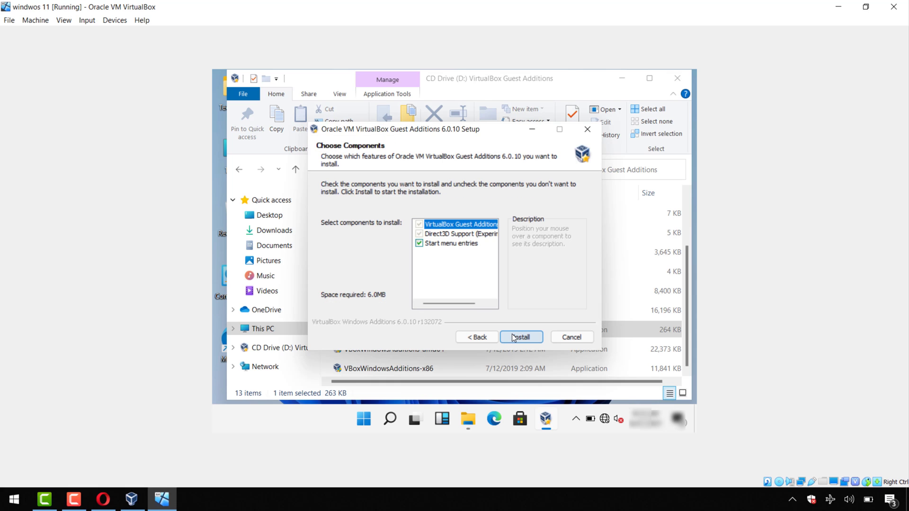
pyautogui.click(516, 336)
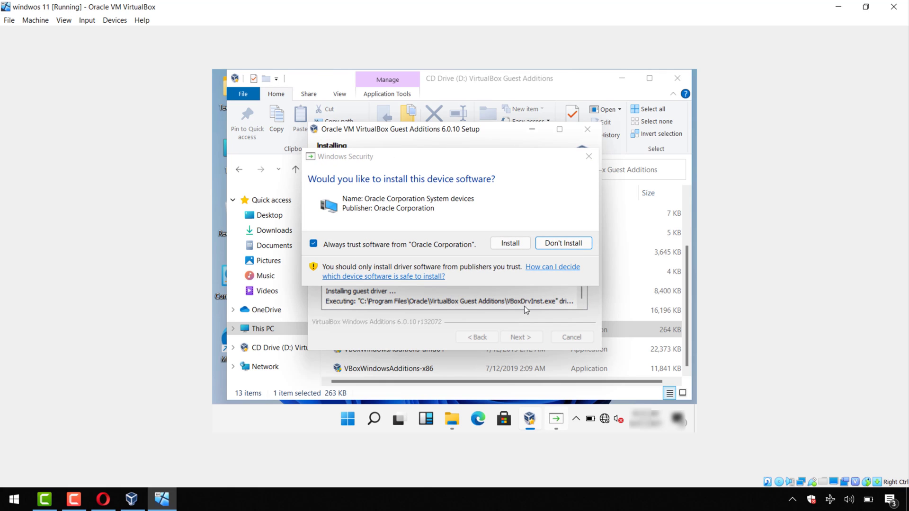
pyautogui.click(516, 245)
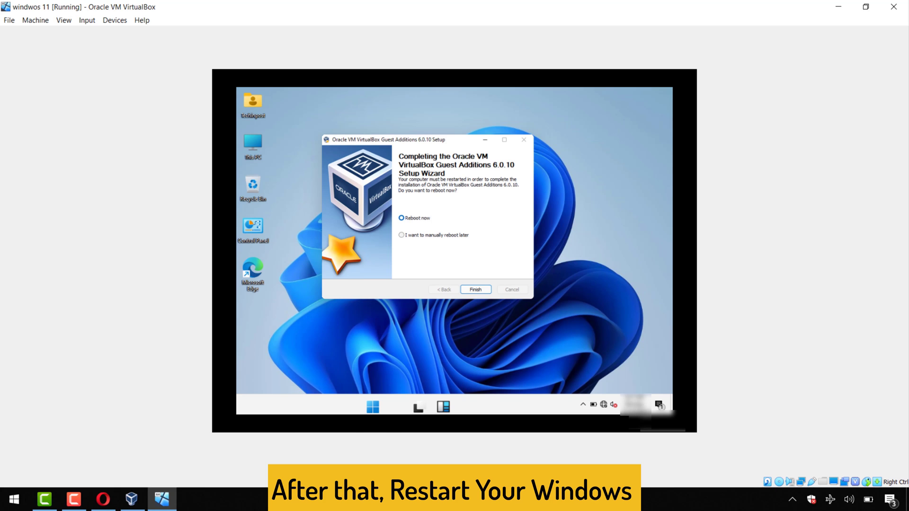
pyautogui.click(479, 294)
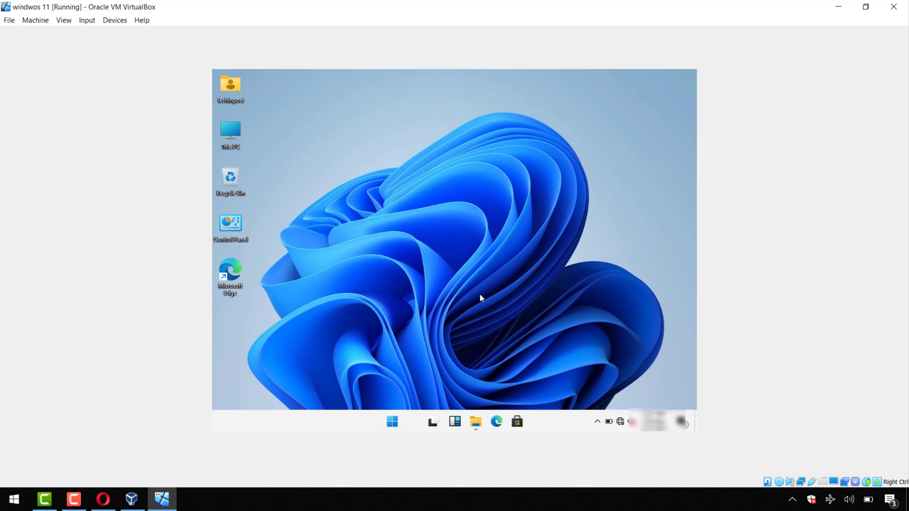